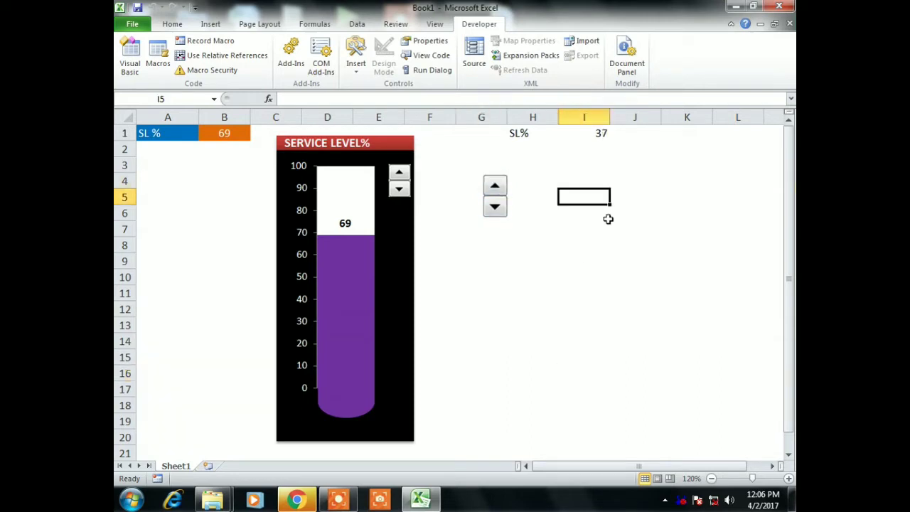
Step: Insert an empty 2-D clustered column chart, then narrow it and place it below the SL% cells across columns H to K
left_click(614, 166)
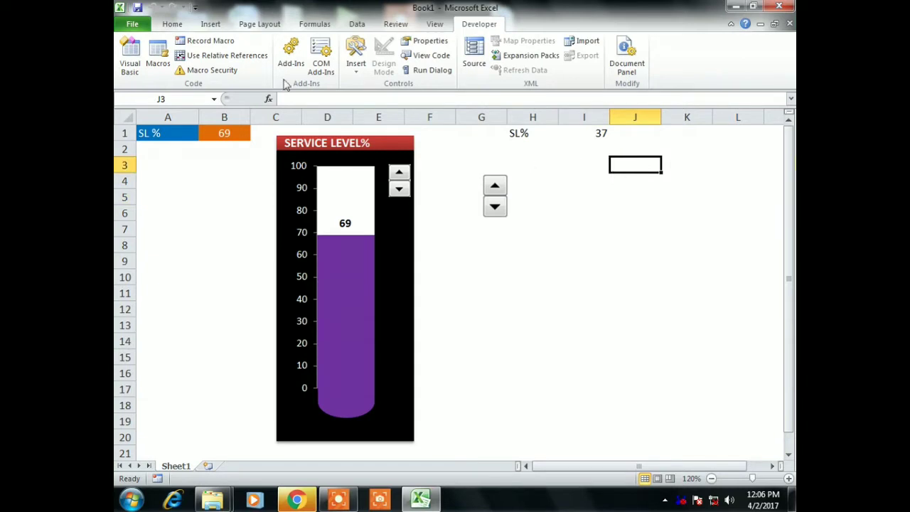
left_click(211, 24)
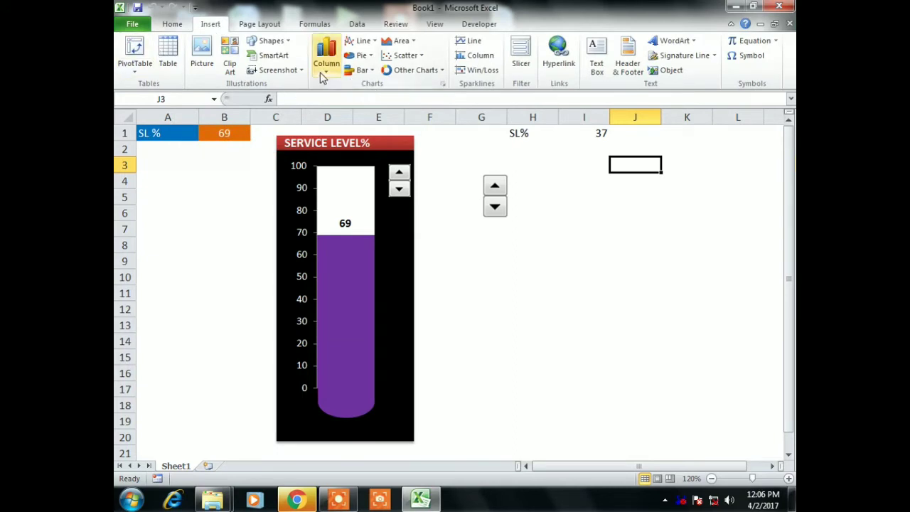
left_click(328, 64)
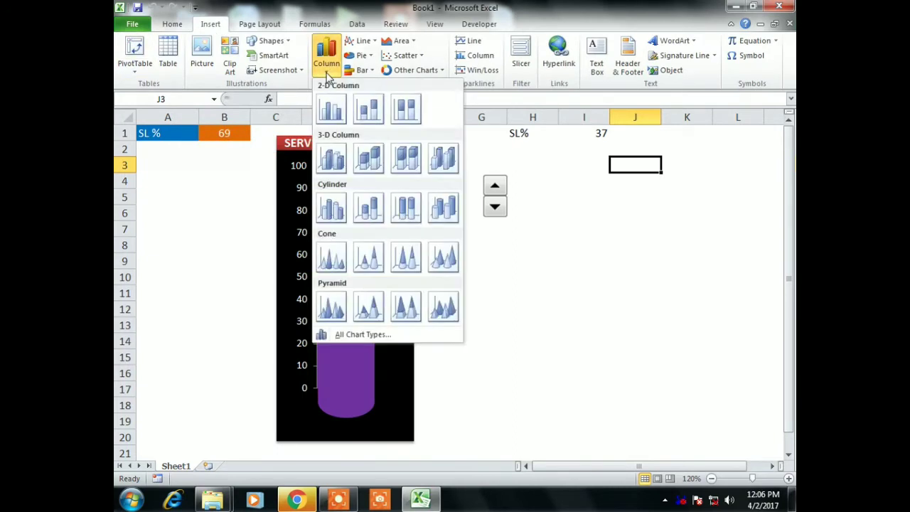
left_click(337, 118)
left_click_drag(548, 195, 562, 164)
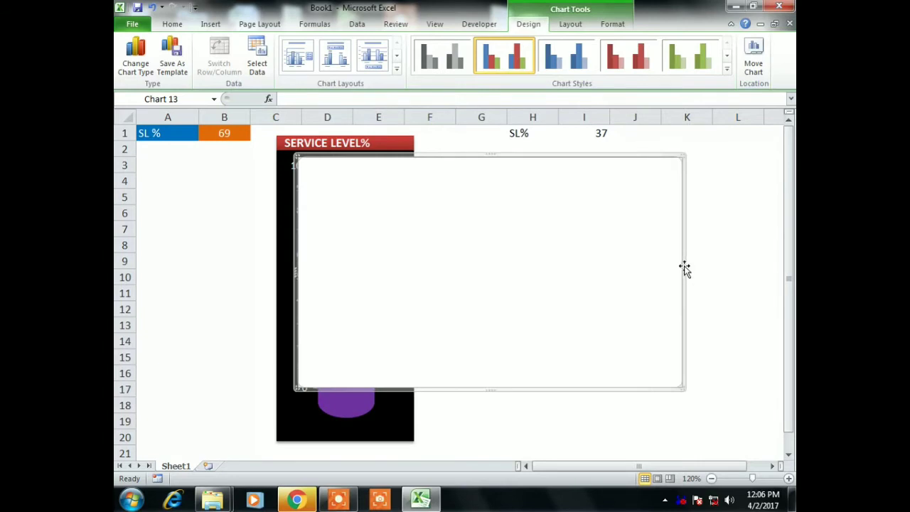
left_click_drag(683, 268, 523, 260)
left_click_drag(465, 220, 668, 222)
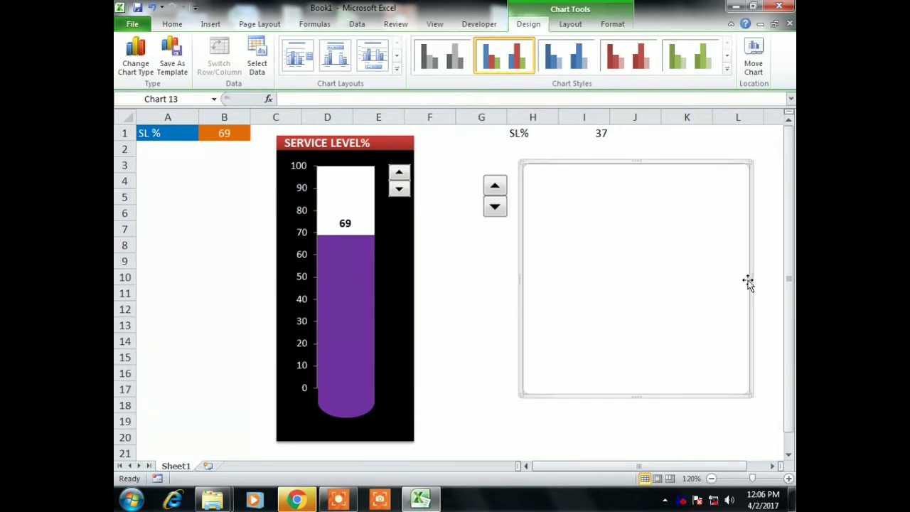
left_click_drag(606, 268, 608, 270)
Step: Add a data series to the blank chart with its name from cell H1 and its values from cell I1
right_click(630, 254)
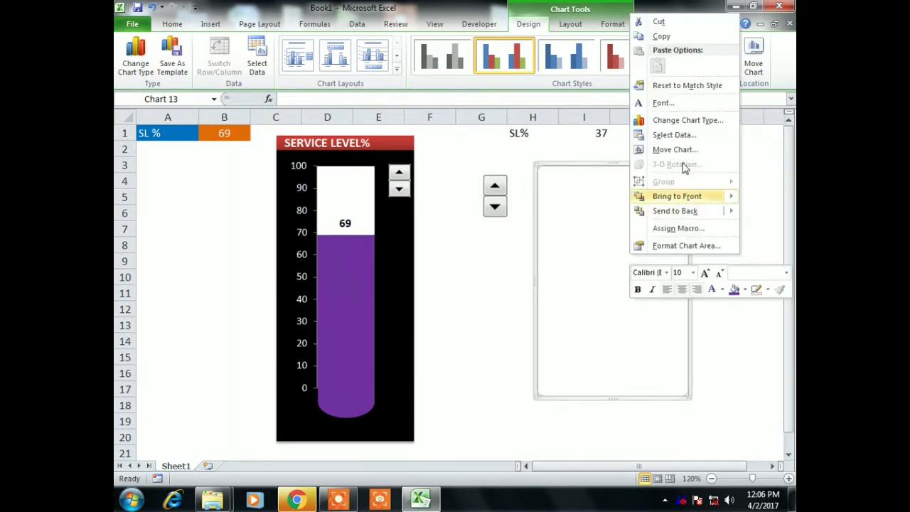
left_click(680, 135)
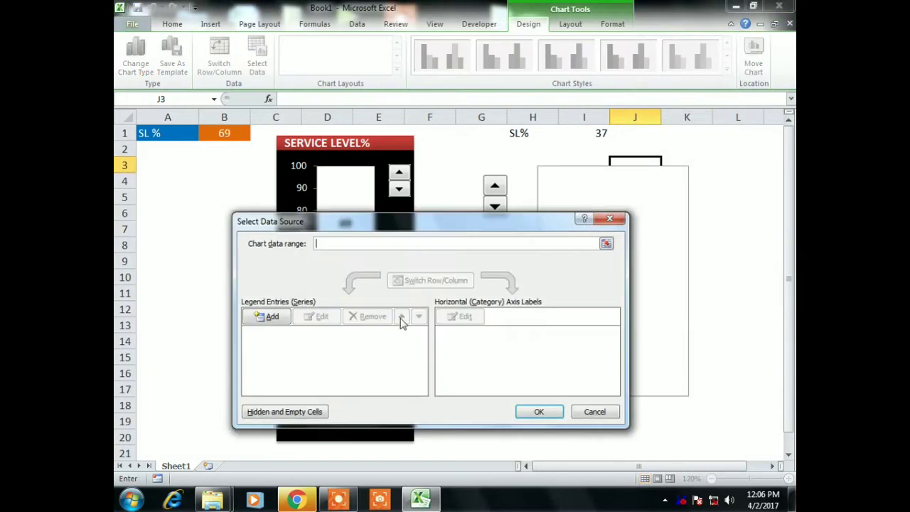
left_click(269, 317)
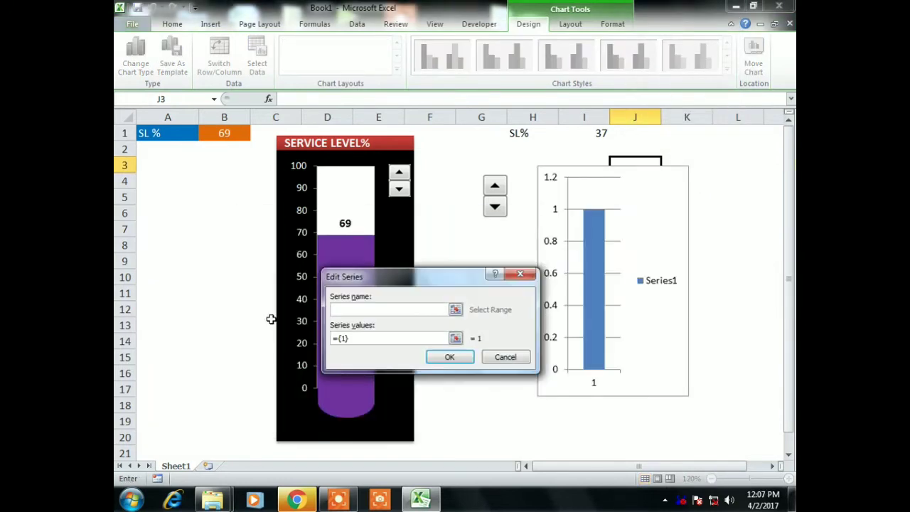
left_click(529, 134)
left_click_drag(387, 339, 295, 341)
type("=")
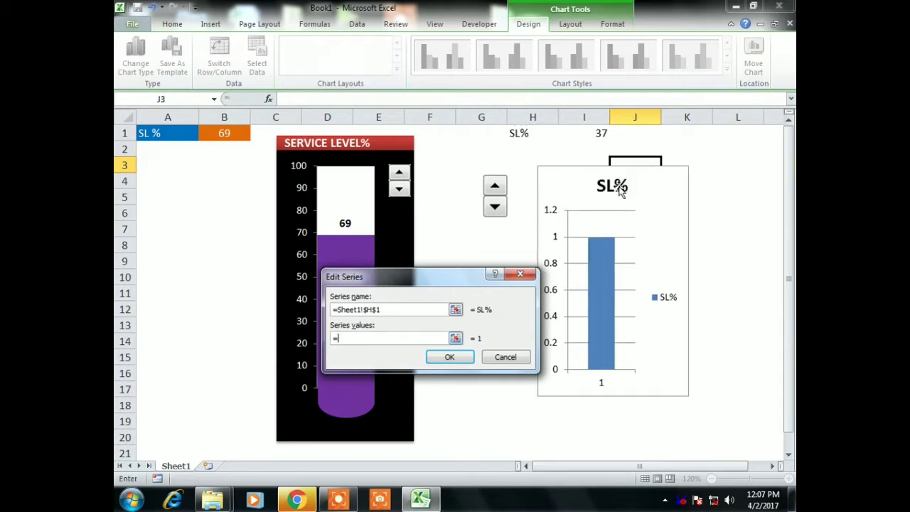
left_click(585, 131)
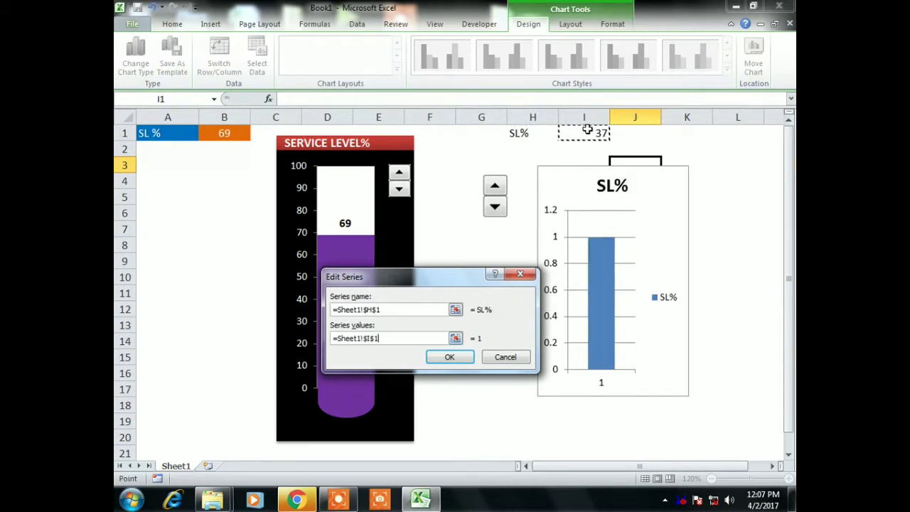
left_click(455, 359)
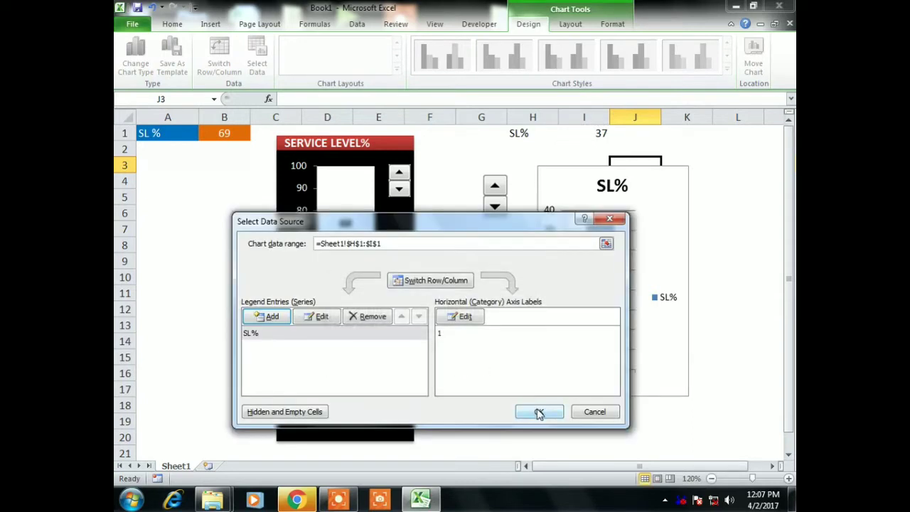
left_click(539, 411)
left_click(742, 310)
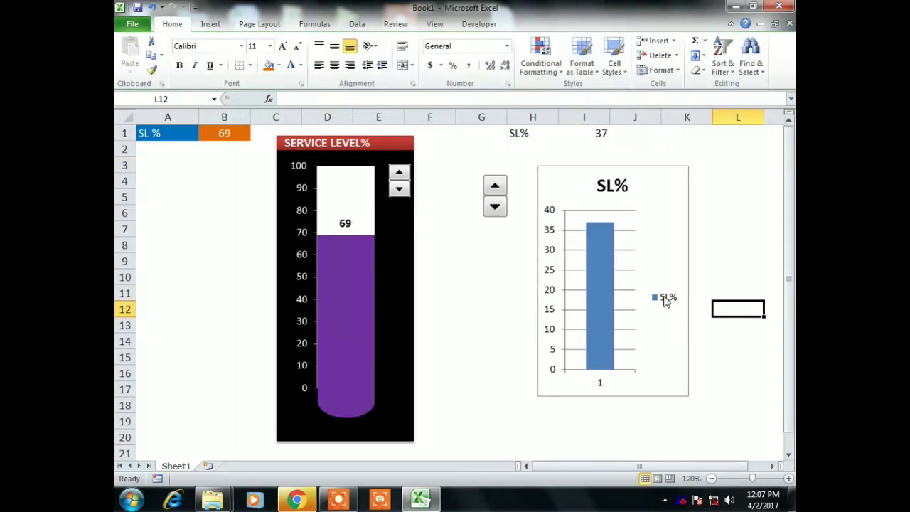
Step: Delete the legend and the title from the SL% column chart
left_click(667, 301)
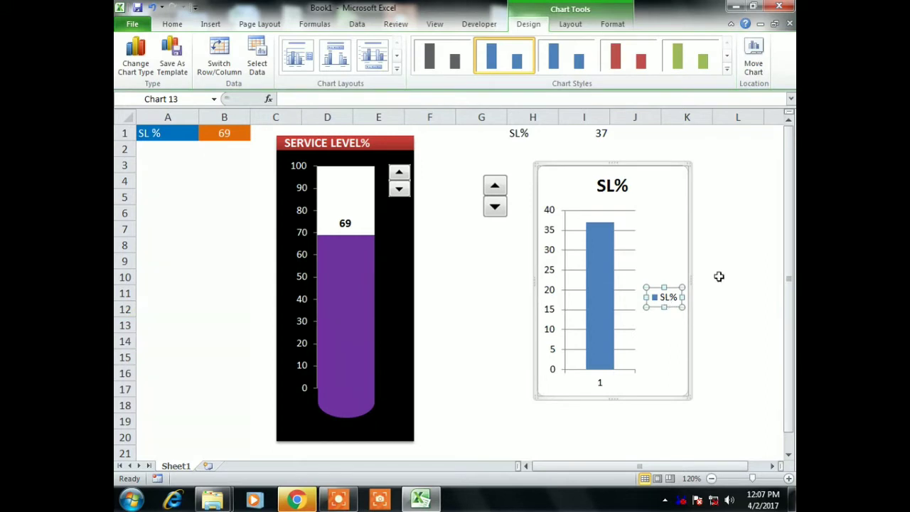
key("Delete")
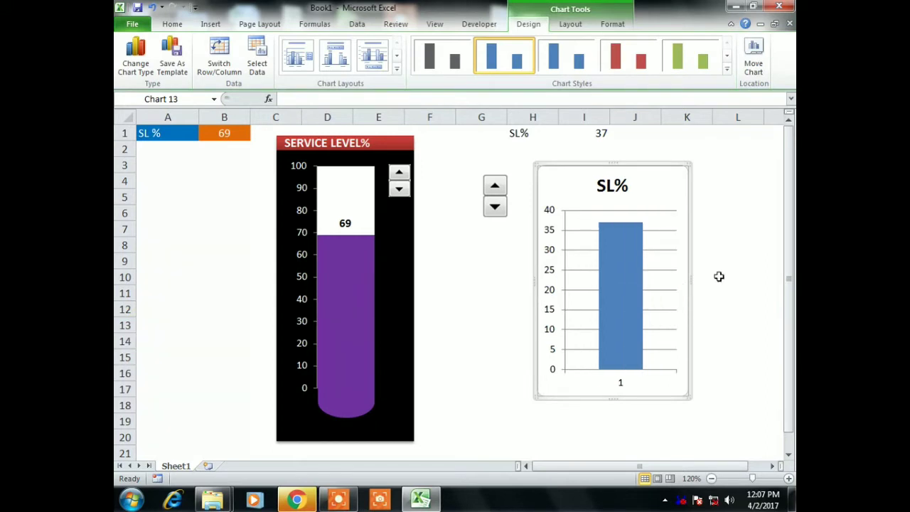
left_click(629, 187)
key("Delete")
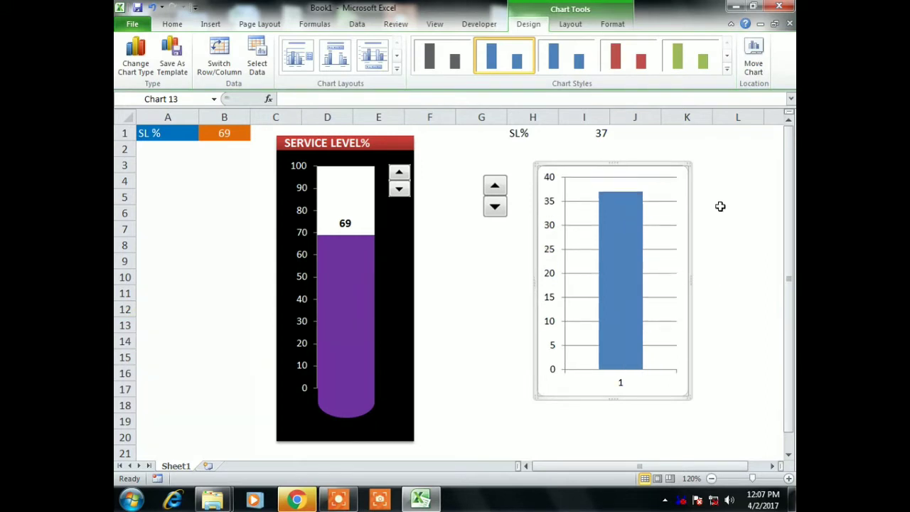
Step: Delete the horizontal axis label and the major gridlines from the new column chart
left_click(621, 386)
key("Delete")
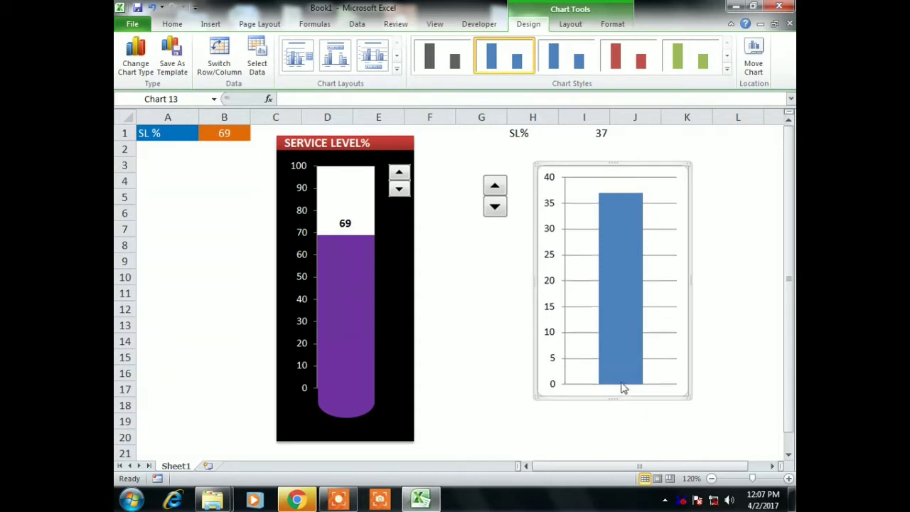
left_click(663, 339)
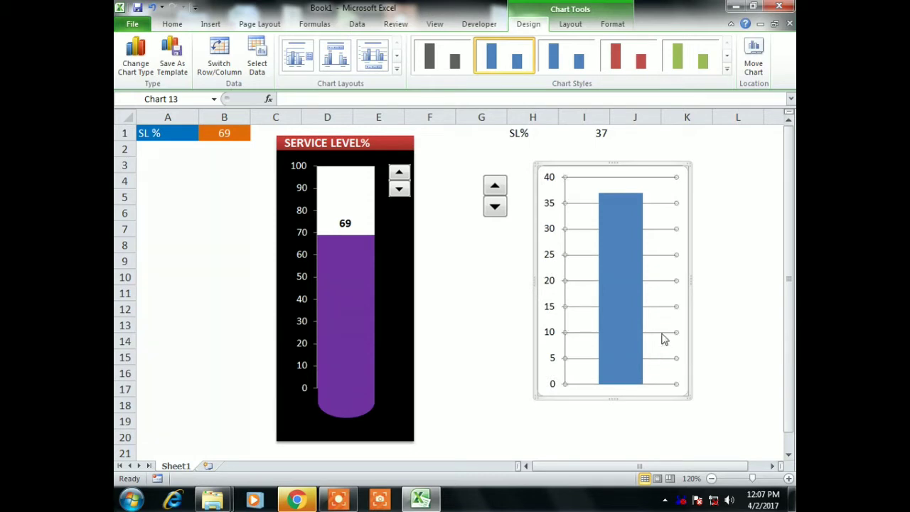
key("Delete")
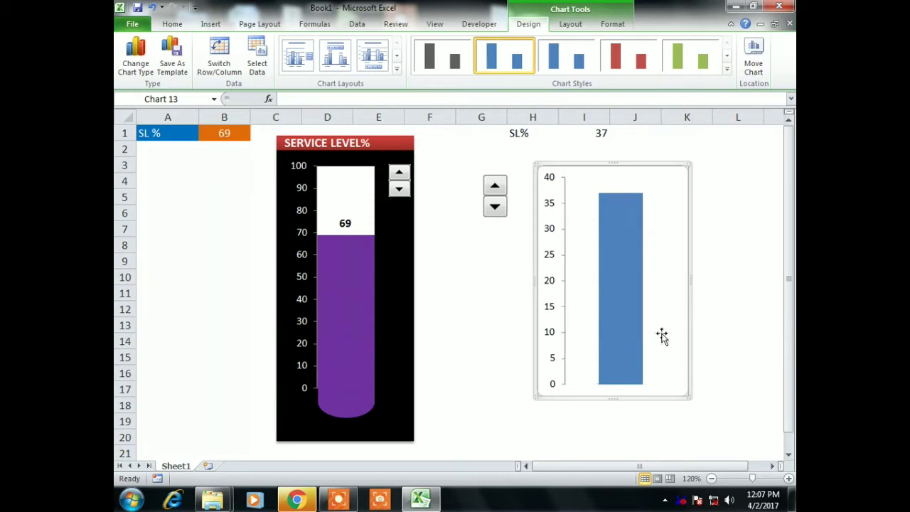
Step: Format the SL% data series with a gap width of 0%
left_click(625, 262)
right_click(625, 263)
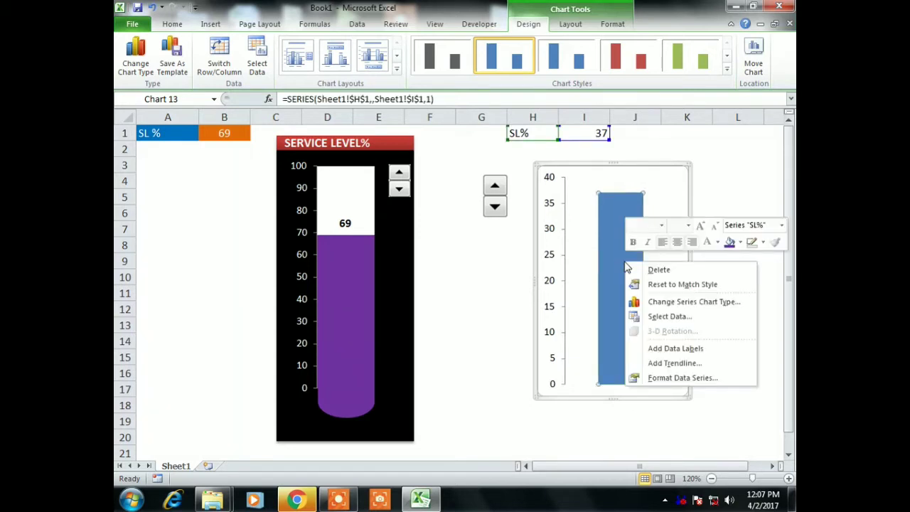
left_click(708, 382)
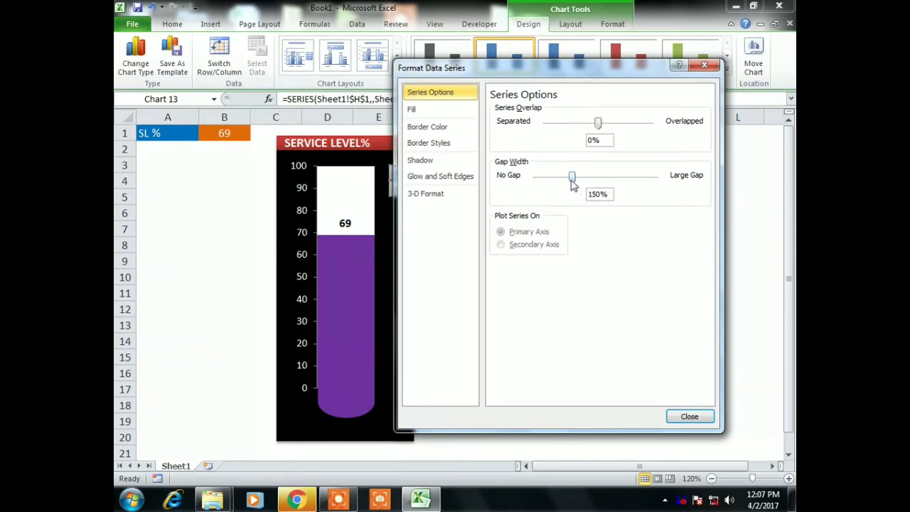
left_click_drag(572, 178, 511, 182)
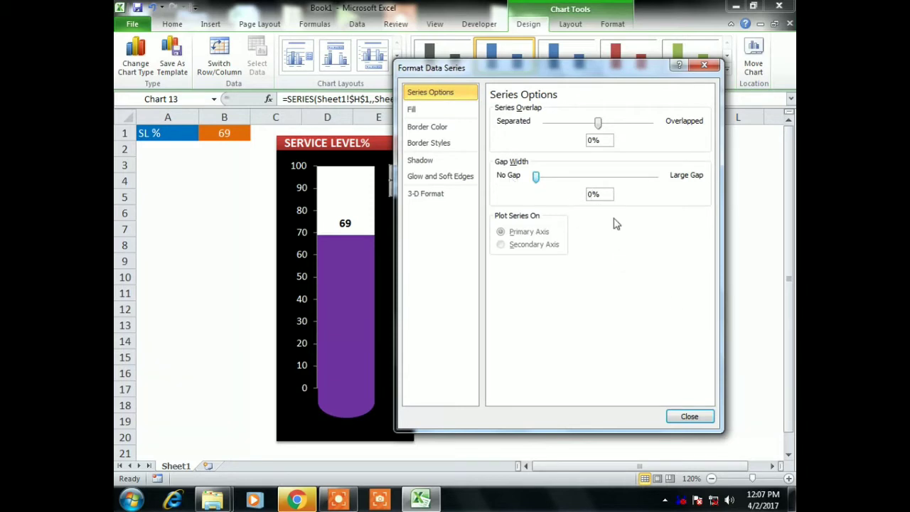
left_click(690, 417)
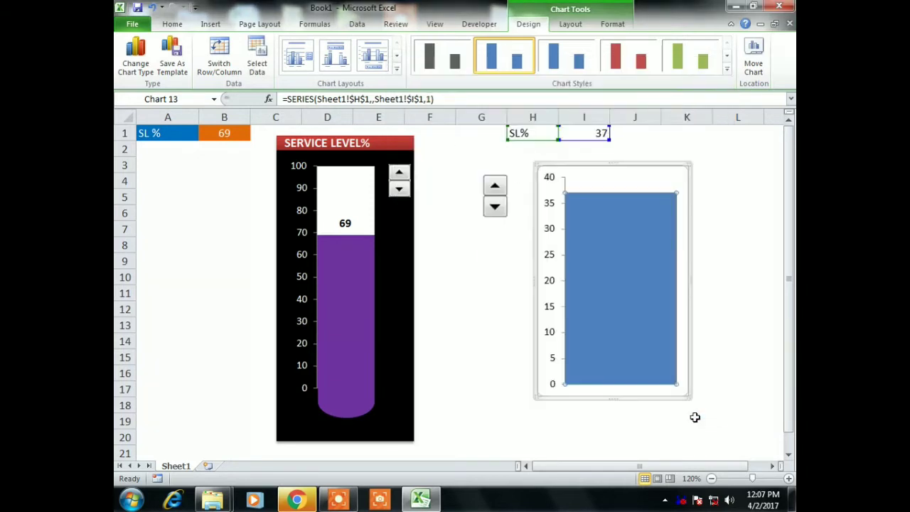
left_click(719, 319)
Step: Narrow the new chart so it ends within column J, giving it a slim thermometer shape
left_click(691, 280)
left_click_drag(691, 280, 628, 280)
left_click(686, 272)
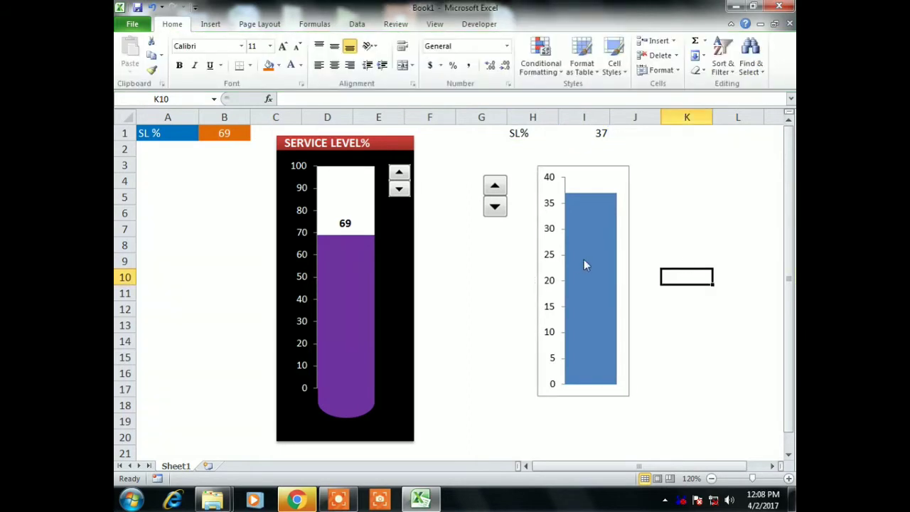
Step: Fix the new chart's vertical axis minimum at 0 and maximum at 100
left_click(549, 259)
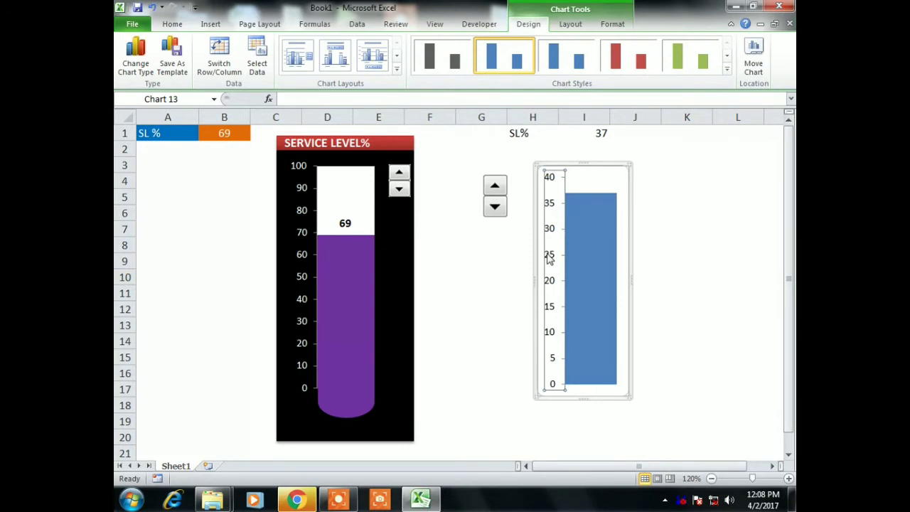
right_click(549, 259)
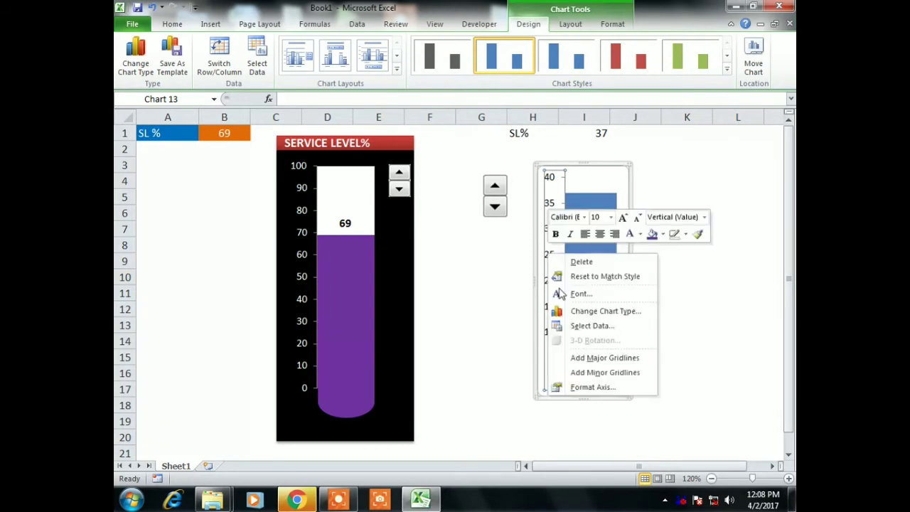
left_click(587, 387)
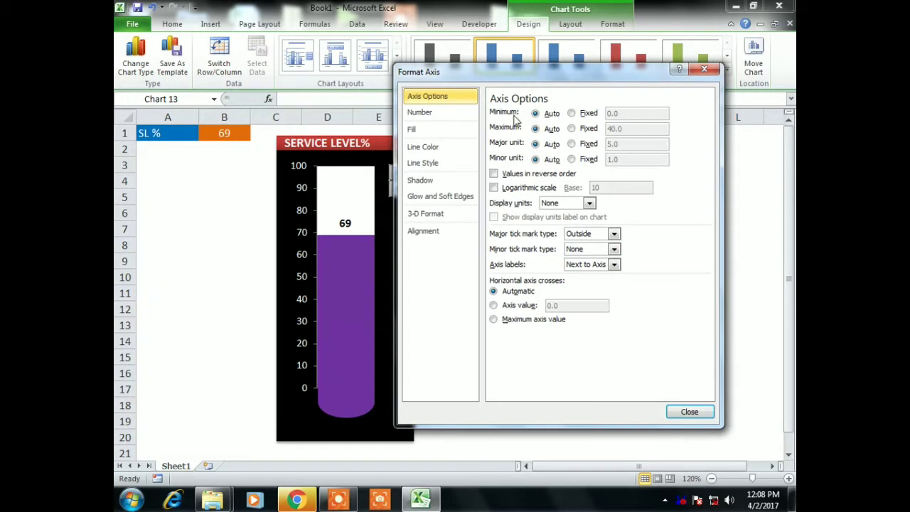
left_click(572, 113)
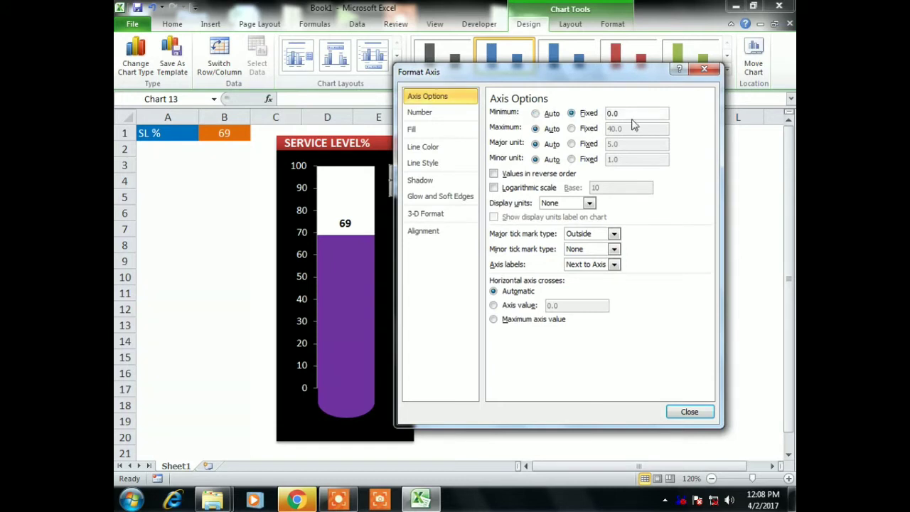
left_click(571, 129)
left_click_drag(645, 133, 555, 134)
type("10")
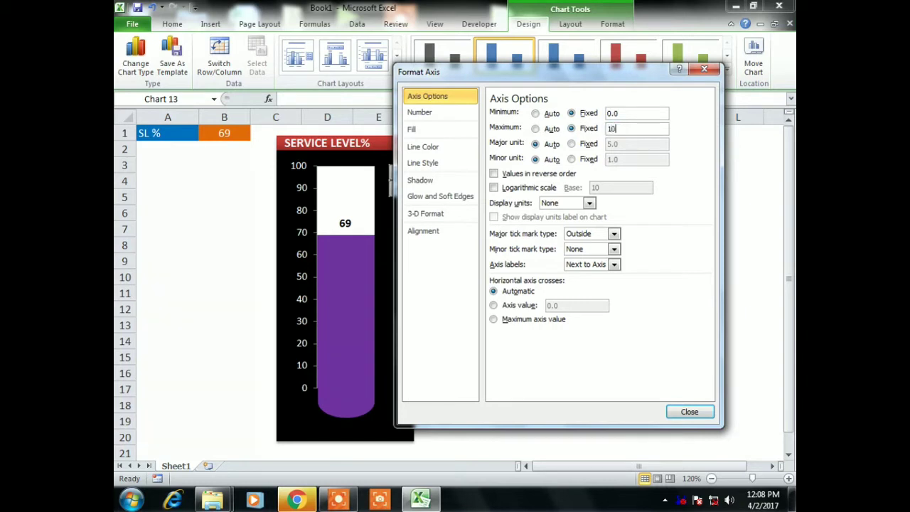
left_click_drag(564, 104, 534, 105)
type("0")
left_click(681, 411)
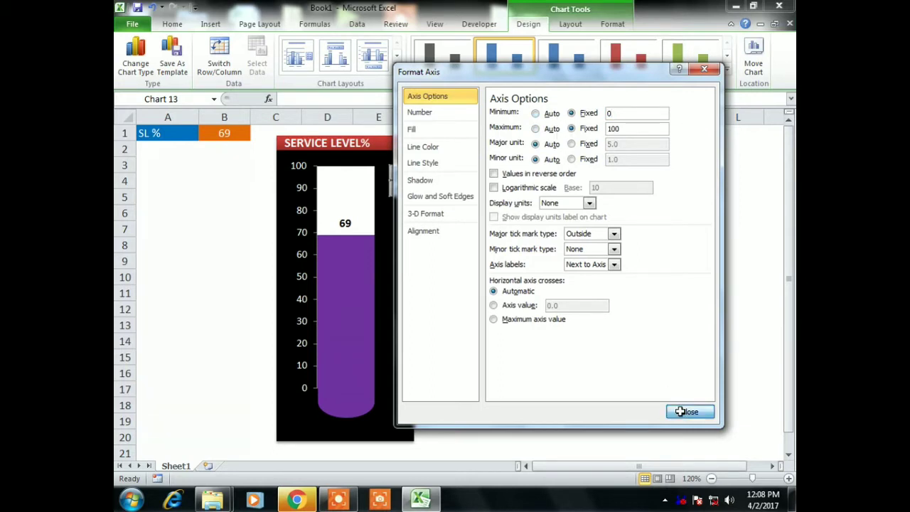
left_click(695, 310)
Step: Test the spin button beside the new chart by raising and lowering the SL% value, ending at 61
left_click(494, 186)
left_click(495, 186)
left_click(495, 186)
left_click(495, 186)
left_click(495, 186)
left_click(494, 186)
left_click(495, 186)
left_click(495, 207)
left_click(495, 207)
left_click(495, 207)
left_click(495, 207)
left_click(495, 207)
left_click(496, 187)
left_click(496, 187)
left_click(496, 187)
left_click(495, 186)
left_click(495, 187)
left_click(496, 187)
left_click(495, 186)
left_click(496, 187)
left_click(704, 183)
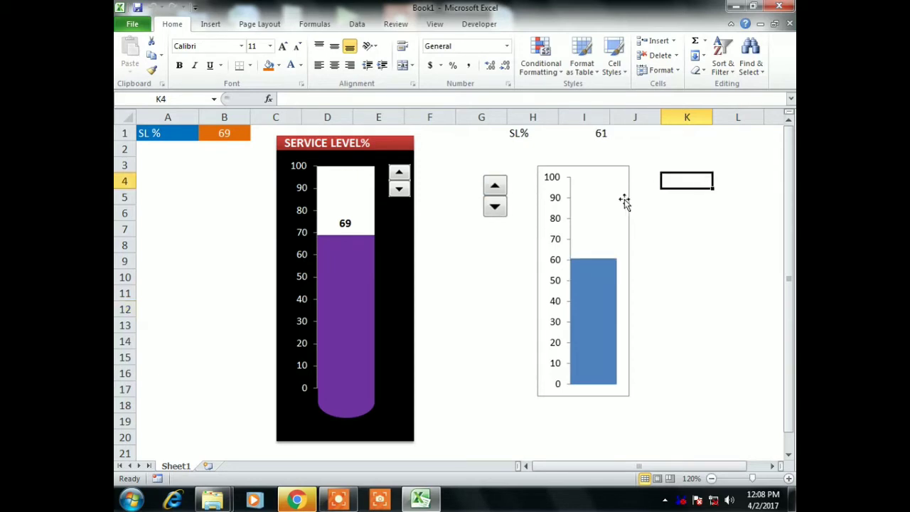
Step: Remove the border line from the new chart's chart area
left_click(624, 201)
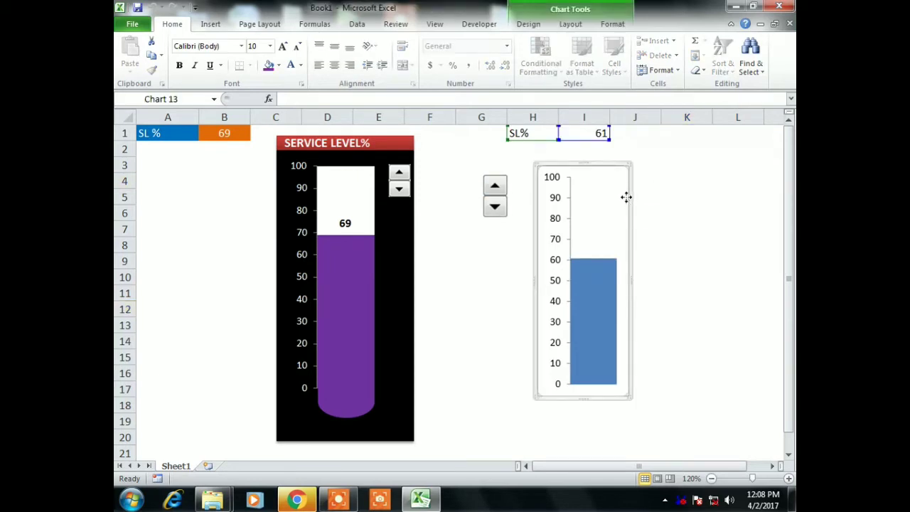
right_click(626, 197)
left_click(688, 429)
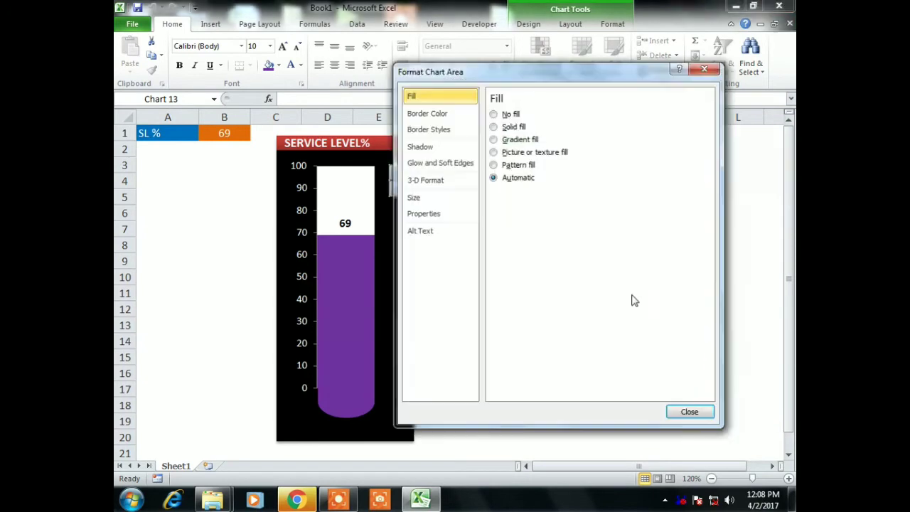
left_click(447, 116)
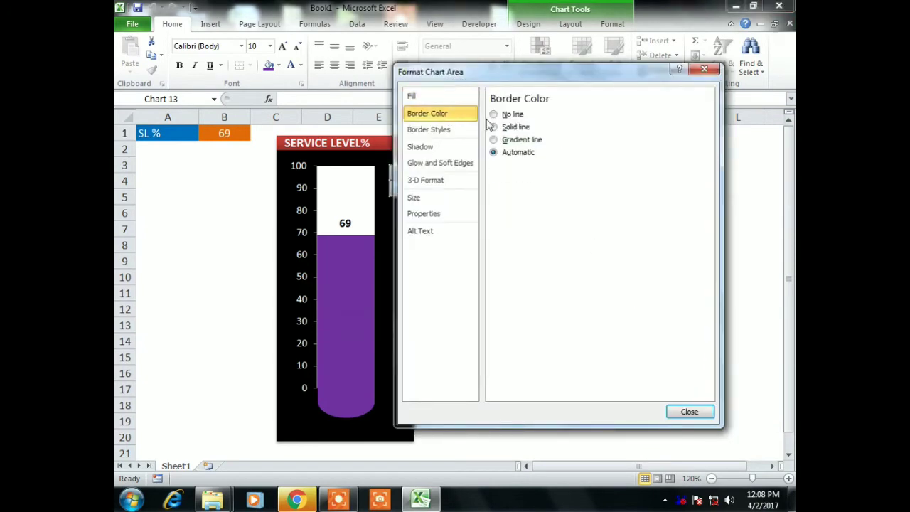
left_click(513, 116)
left_click(690, 412)
left_click(696, 391)
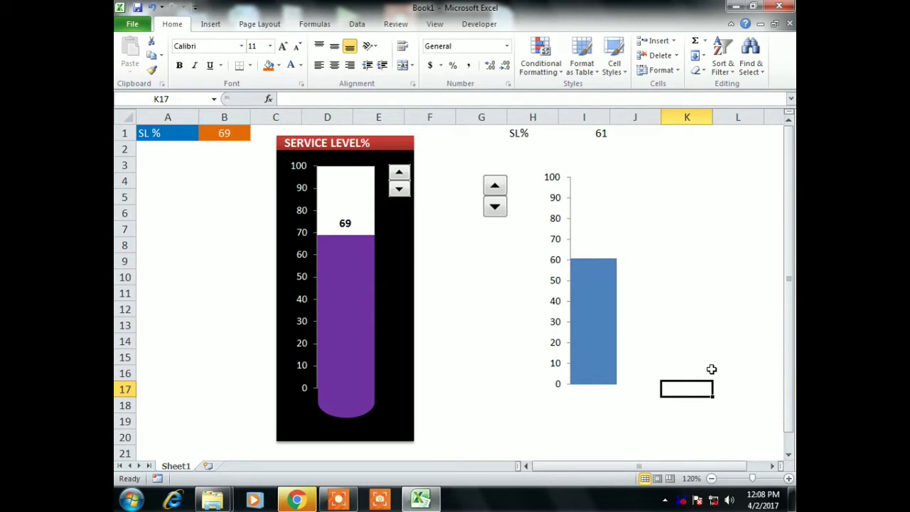
Step: Fill the new chart's column series with the standard purple colour, matching the finished thermometer
left_click(597, 207)
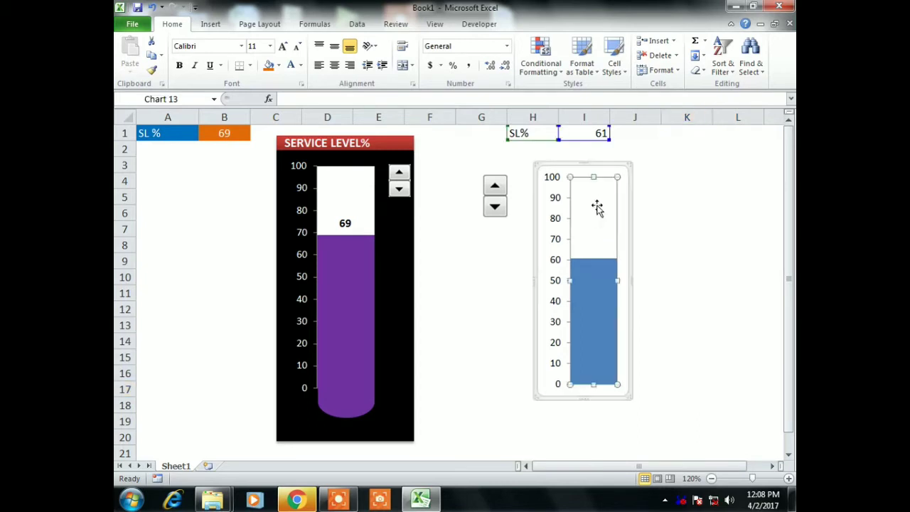
left_click(676, 226)
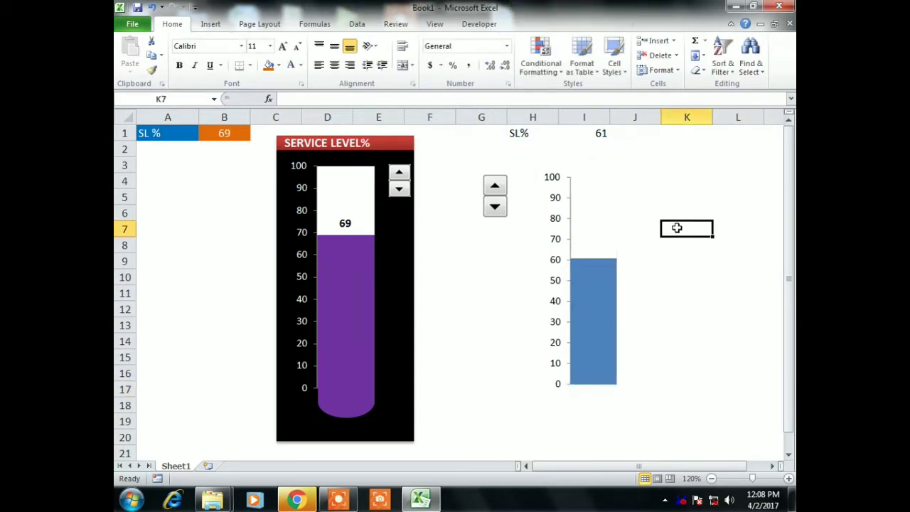
left_click(605, 288)
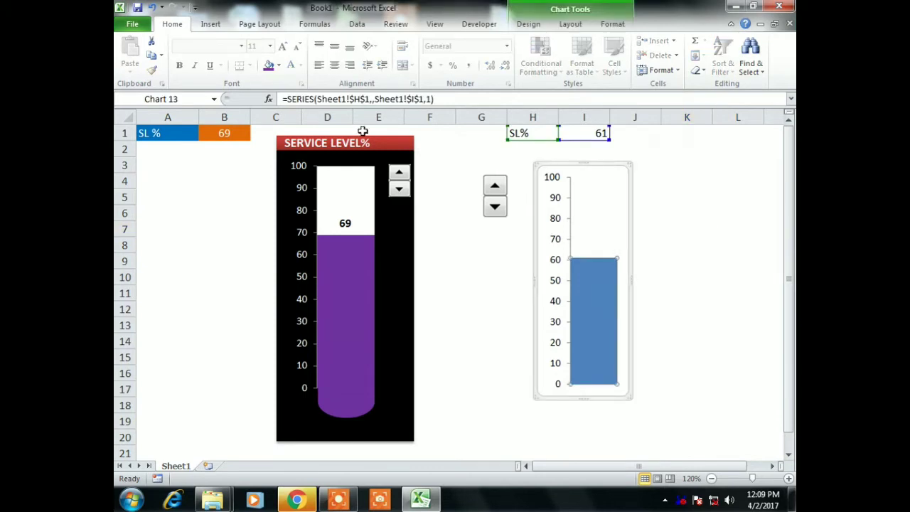
left_click(280, 65)
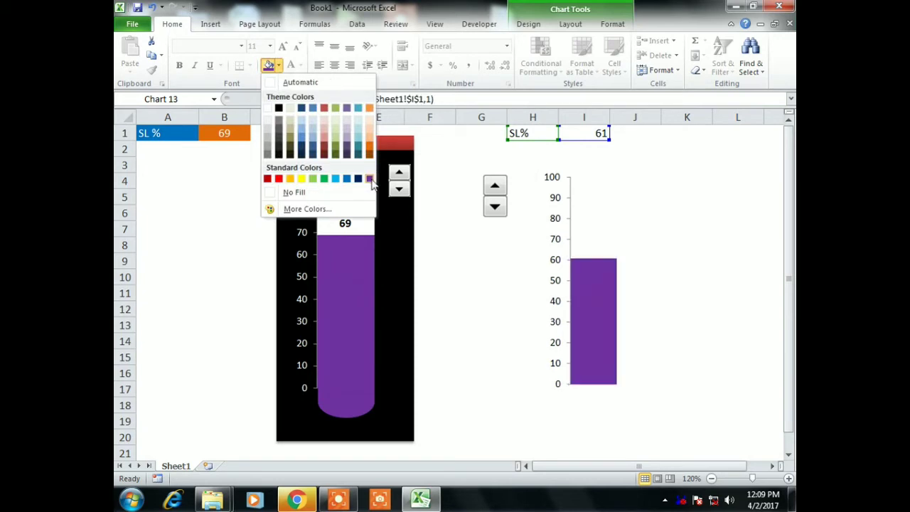
left_click(370, 179)
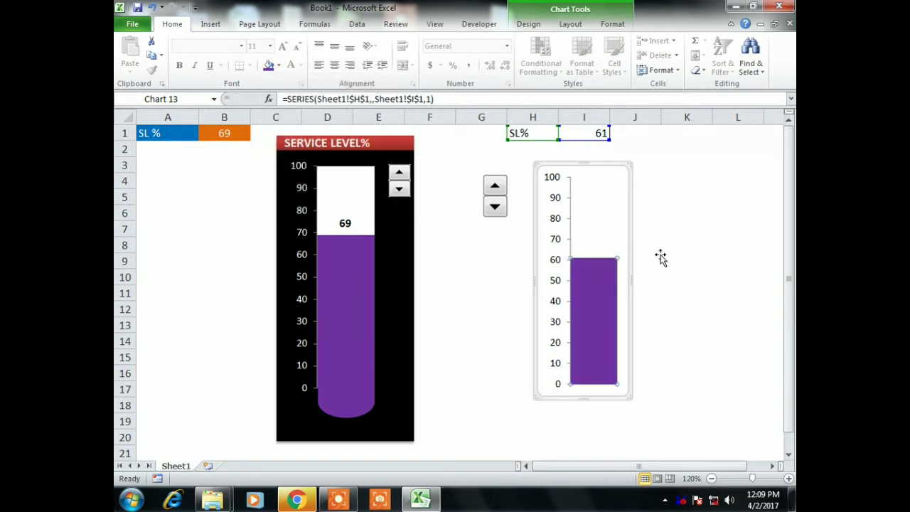
Step: Widen the new chart slightly so that its purple column becomes a little broader
left_click(661, 258)
left_click(628, 262)
left_click_drag(632, 280, 632, 280)
left_click(667, 271)
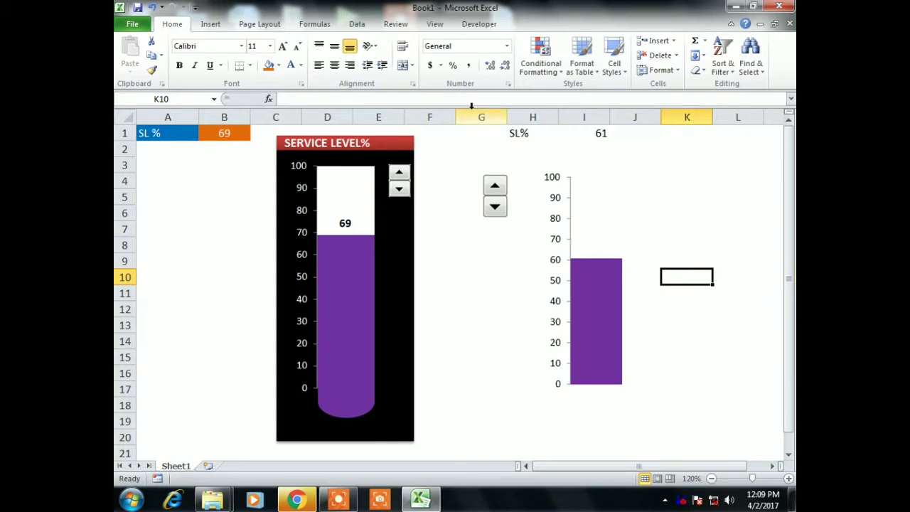
left_click(706, 287)
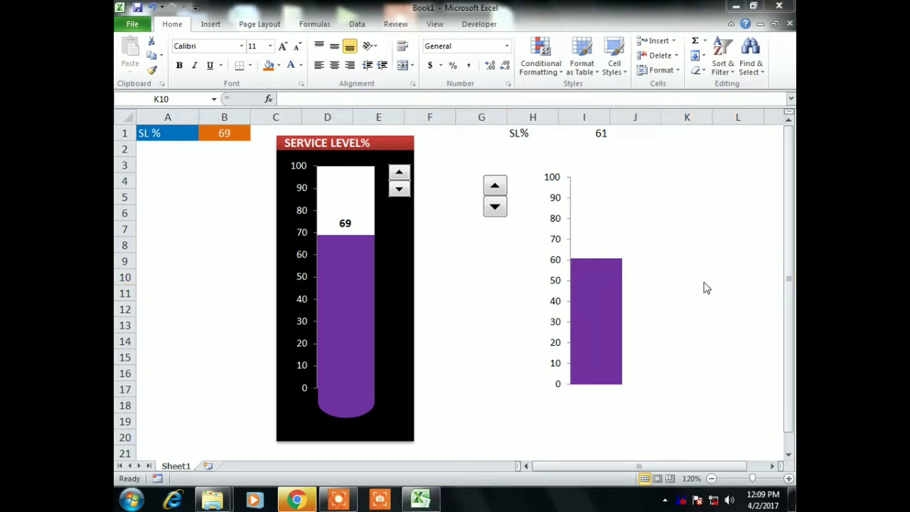
Step: Test the spin button beside the new chart by lowering and raising the SL% value, ending at 62
double_click(495, 206)
left_click(495, 206)
left_click(487, 169)
left_click(495, 185)
double_click(495, 185)
left_click(495, 185)
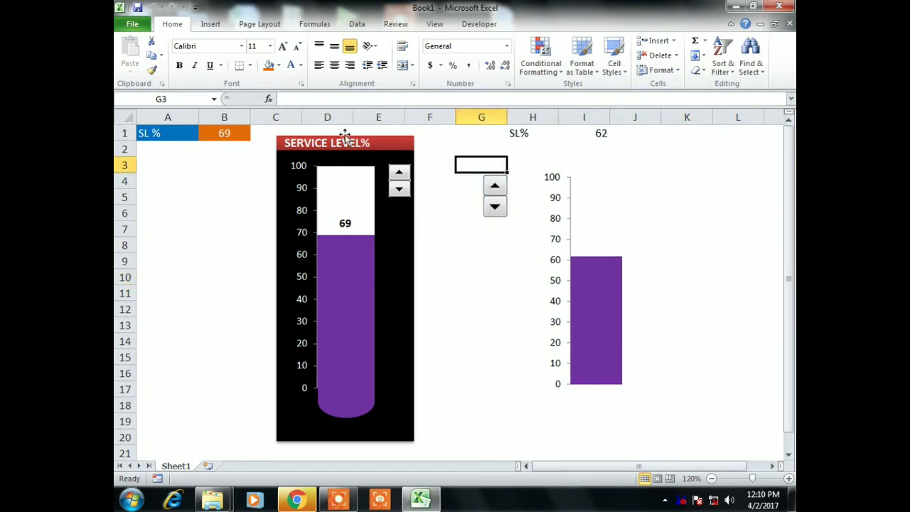
Step: Draw a Flowchart: Delay shape about 0.55" high and 0.38" wide in column G, beside the new chart's lower half
left_click(210, 26)
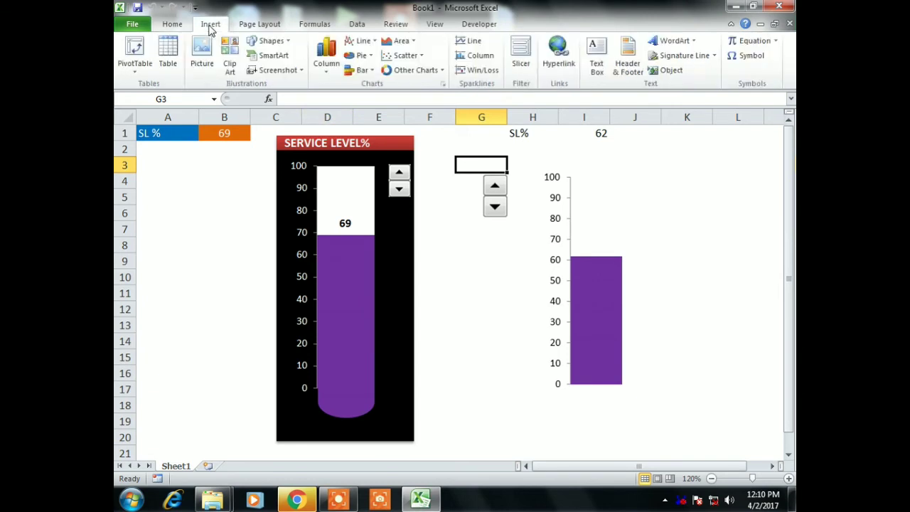
left_click(288, 45)
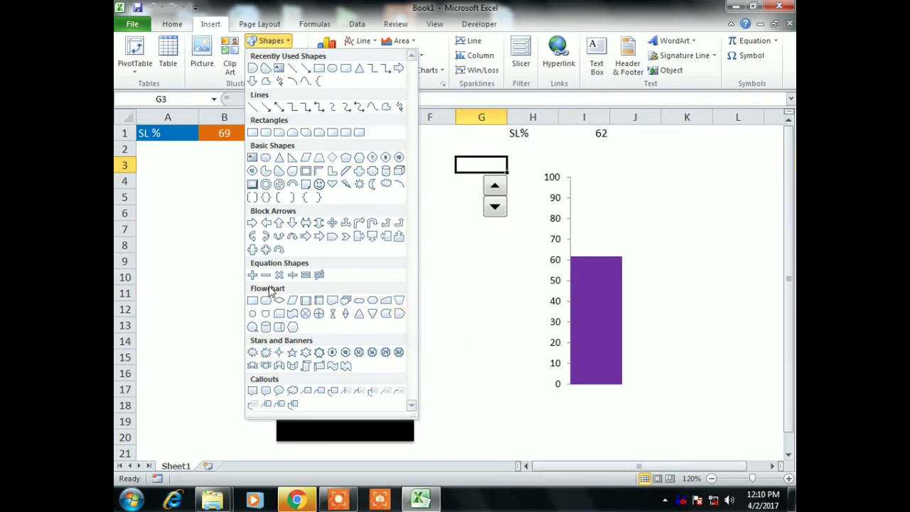
left_click(400, 315)
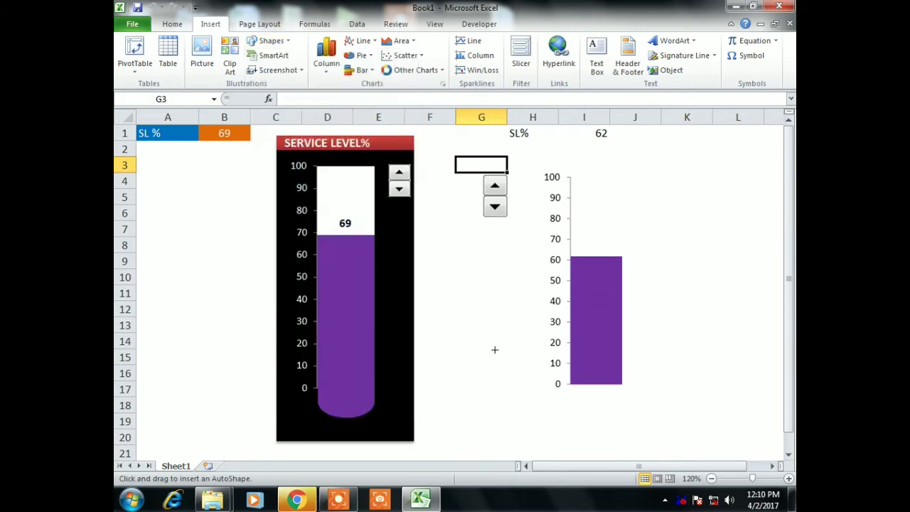
left_click_drag(488, 357, 488, 368)
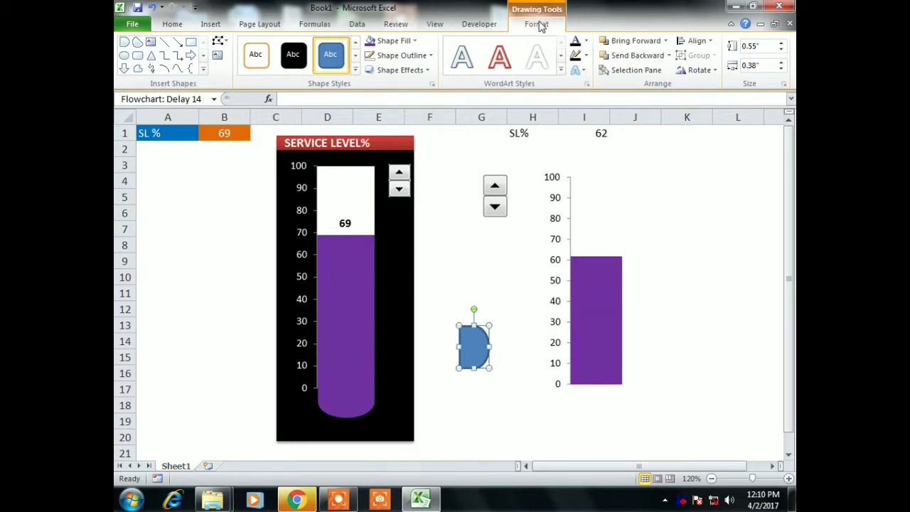
Step: Fill the Delay shape with standard purple and remove its outline
left_click(416, 44)
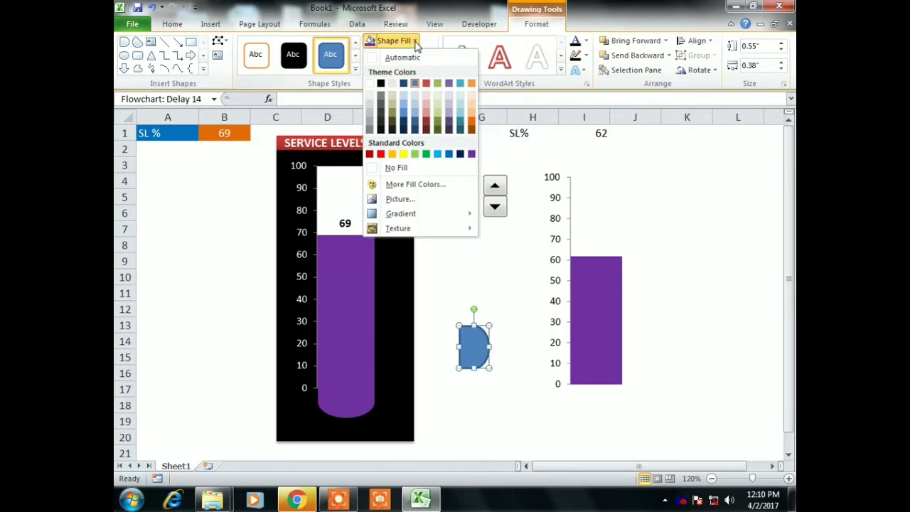
left_click(471, 154)
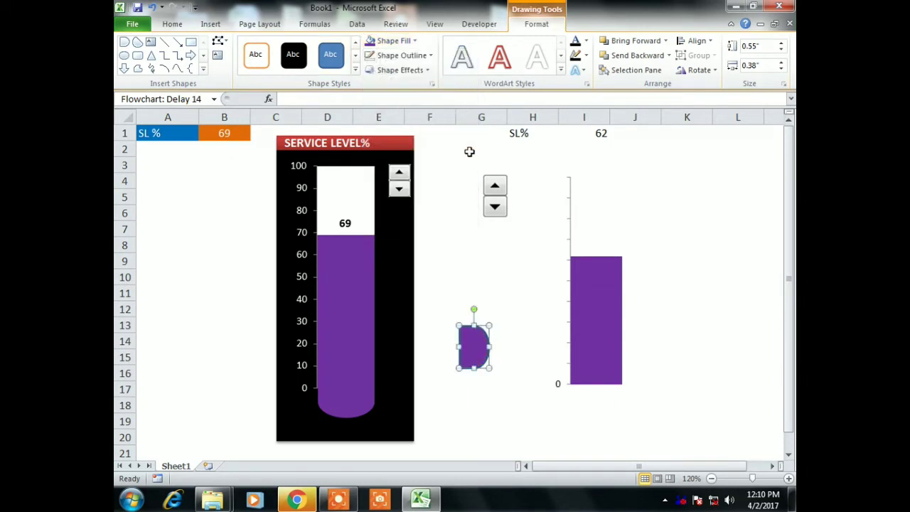
left_click(430, 59)
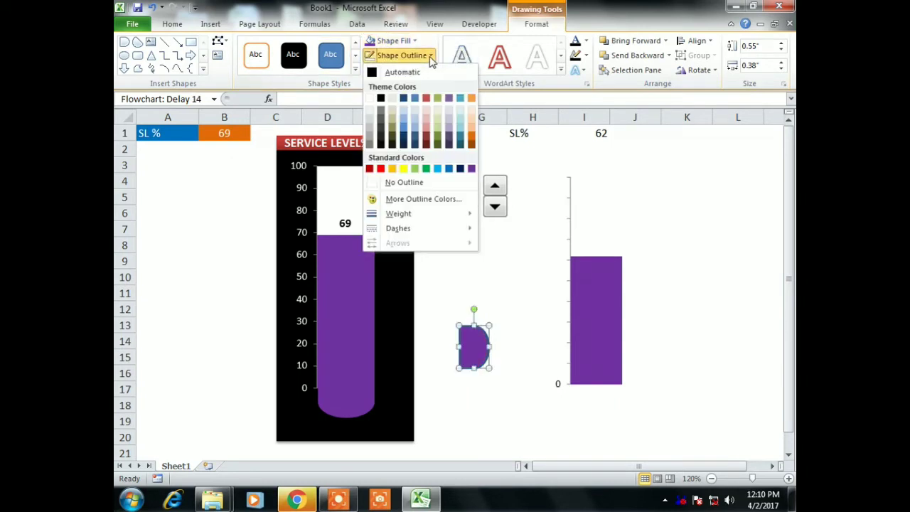
left_click(404, 184)
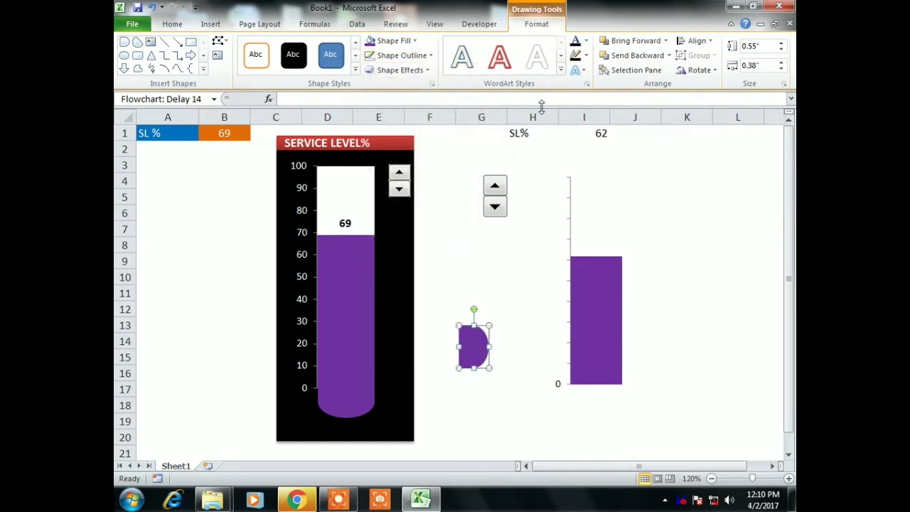
Step: Rotate the Delay shape right 90° and fit it against the base of the purple column, reducing its depth to about 0.29"
left_click(717, 70)
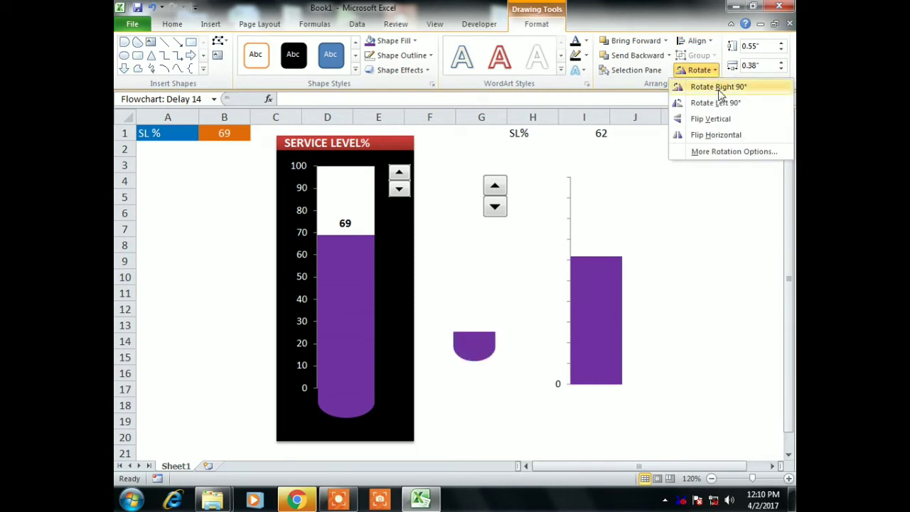
left_click(728, 92)
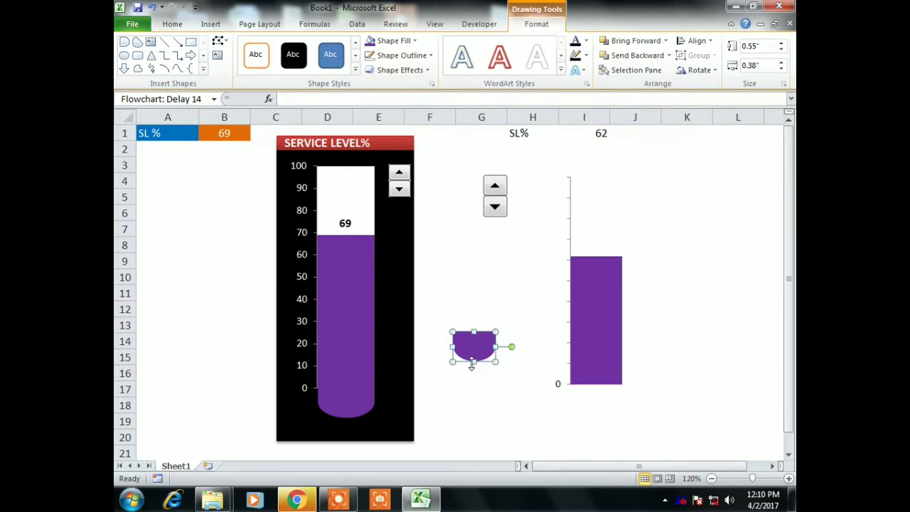
left_click_drag(477, 350, 592, 400)
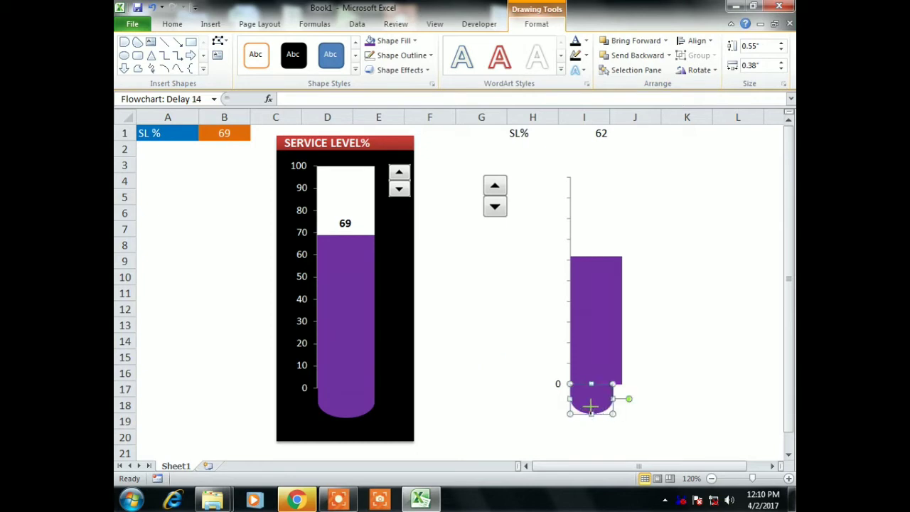
left_click(623, 423)
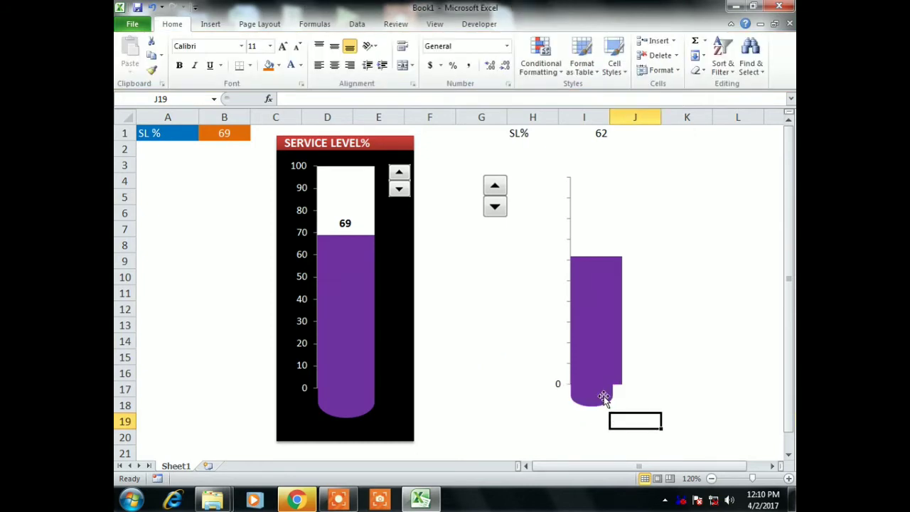
left_click(603, 398)
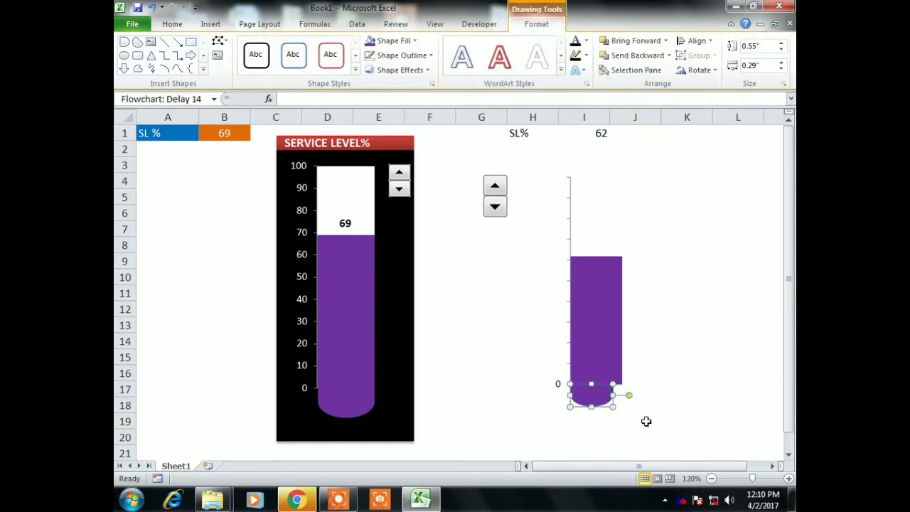
Step: Widen the rounded base shape until its right edge lines up with the purple column's right edge
left_click(435, 24)
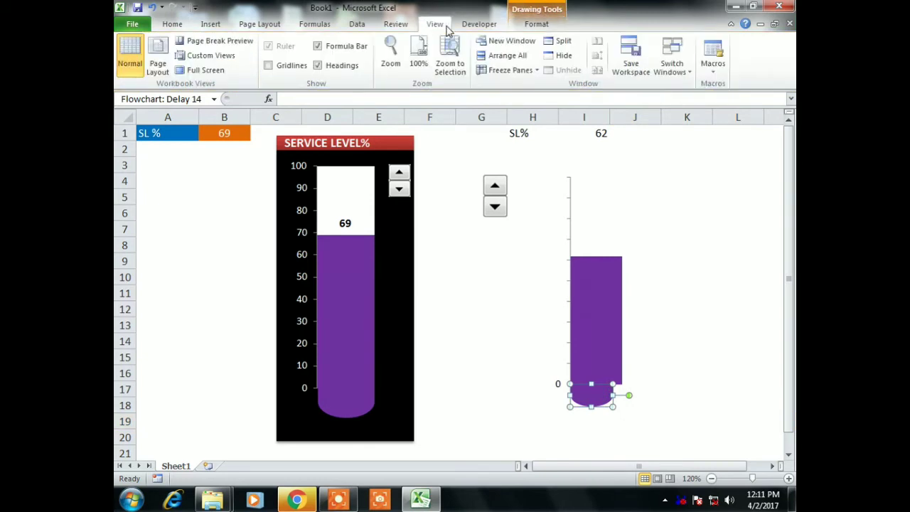
left_click(448, 64)
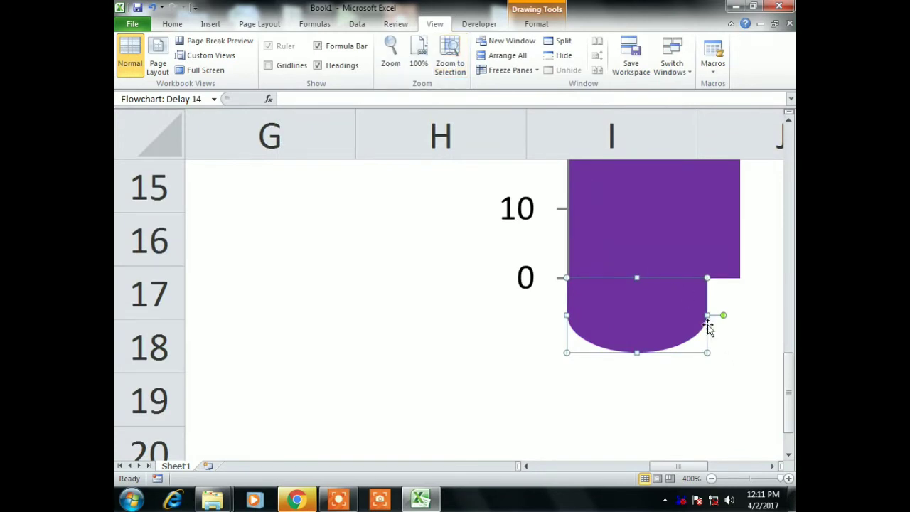
left_click_drag(721, 315, 741, 320)
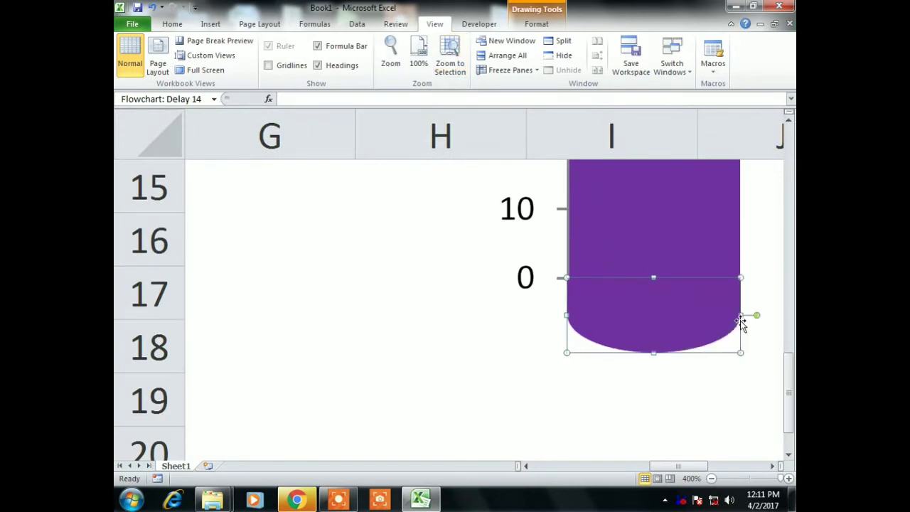
left_click(686, 380)
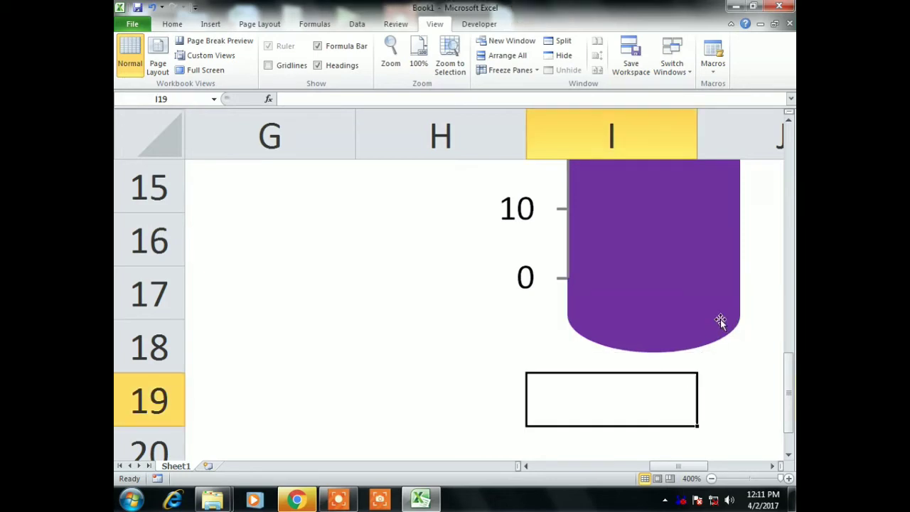
Step: Nudge the rounded base shape up slightly to close the gap between it and the purple column
left_click(420, 57)
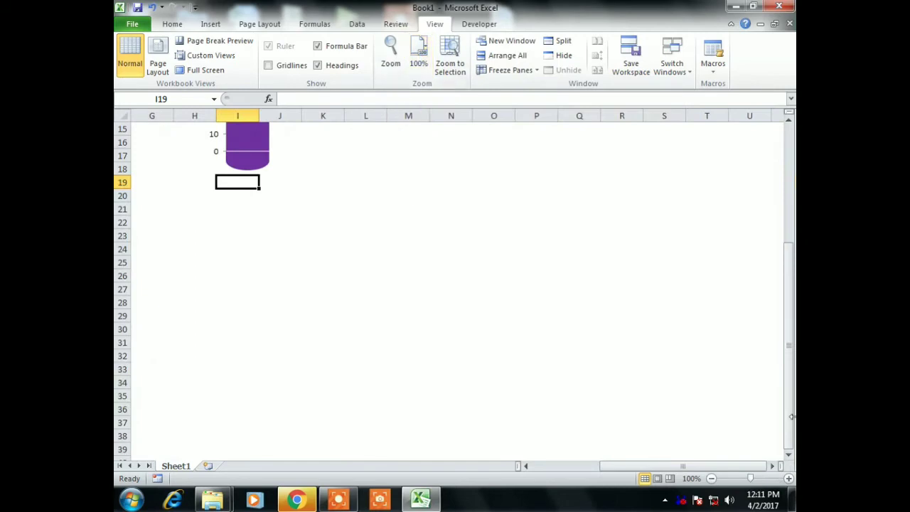
left_click_drag(792, 416, 768, 322)
left_click_drag(655, 468, 594, 468)
left_click(588, 329)
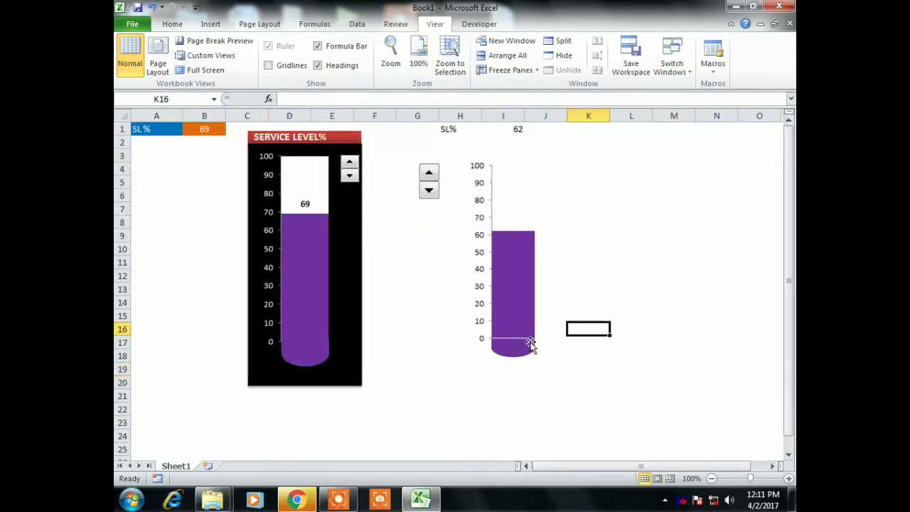
left_click(530, 343)
key("Up")
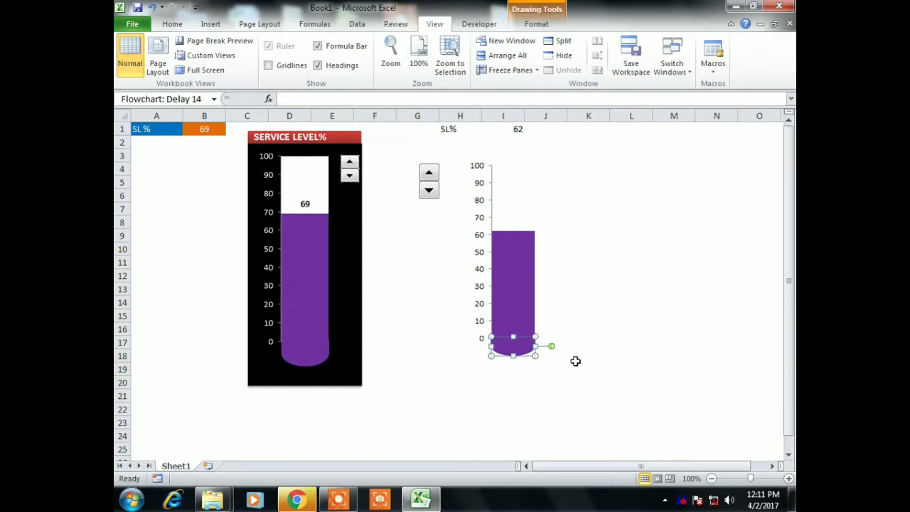
left_click(576, 361)
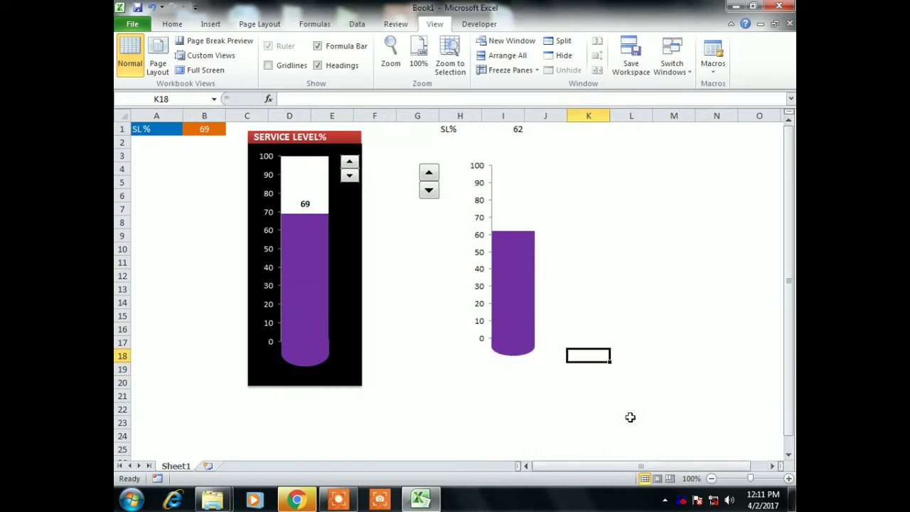
Step: Lower the SL% value to 54 with the new chart's spin button to test the thermometer
left_click(429, 192)
left_click(429, 192)
left_click(429, 192)
left_click(429, 192)
left_click(429, 192)
left_click(429, 192)
left_click(428, 192)
left_click(428, 192)
Step: Add data labels to the new chart's purple SL% series
left_click(513, 206)
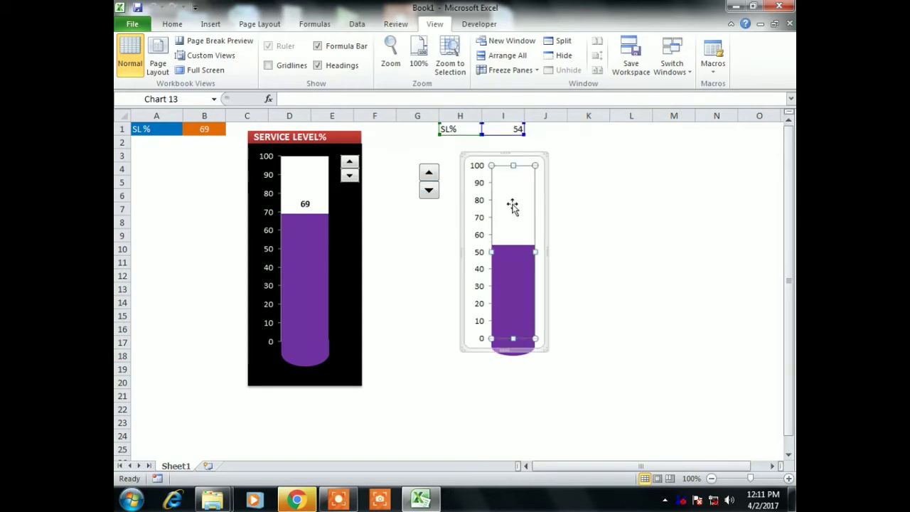
right_click(514, 206)
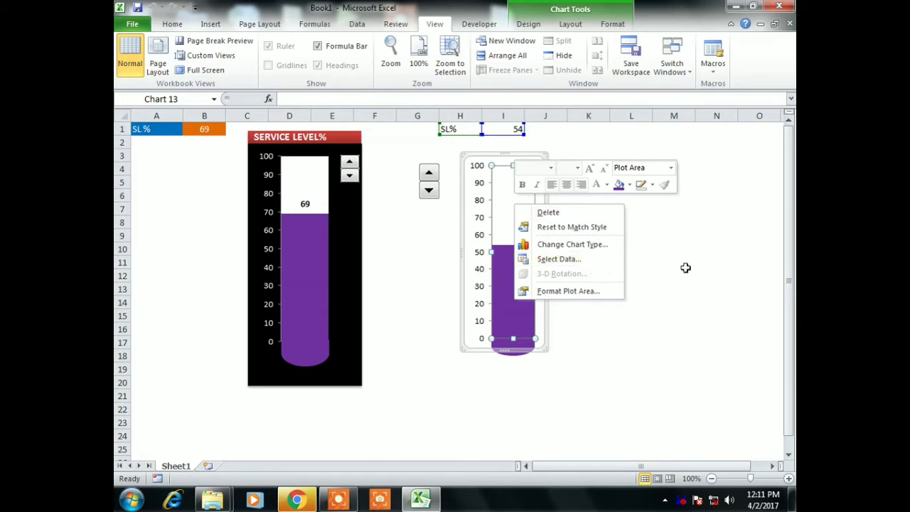
left_click(519, 216)
right_click(519, 213)
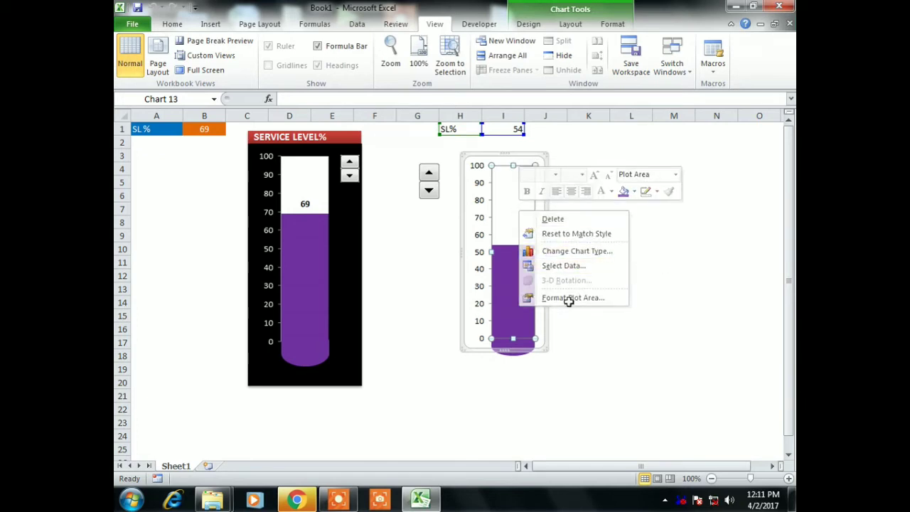
left_click(528, 305)
left_click(526, 307)
right_click(527, 305)
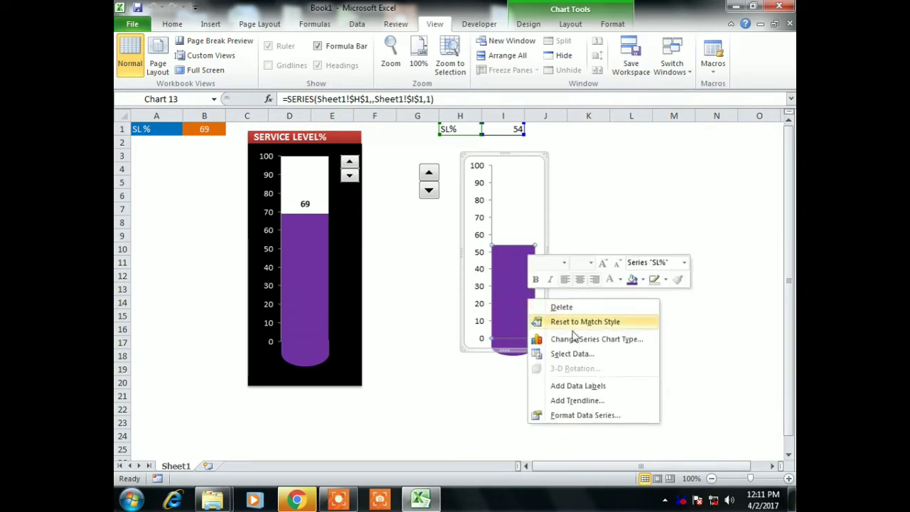
left_click(604, 385)
left_click(602, 276)
Step: Make the data label above the new chart's purple column bold
left_click(514, 236)
left_click(174, 25)
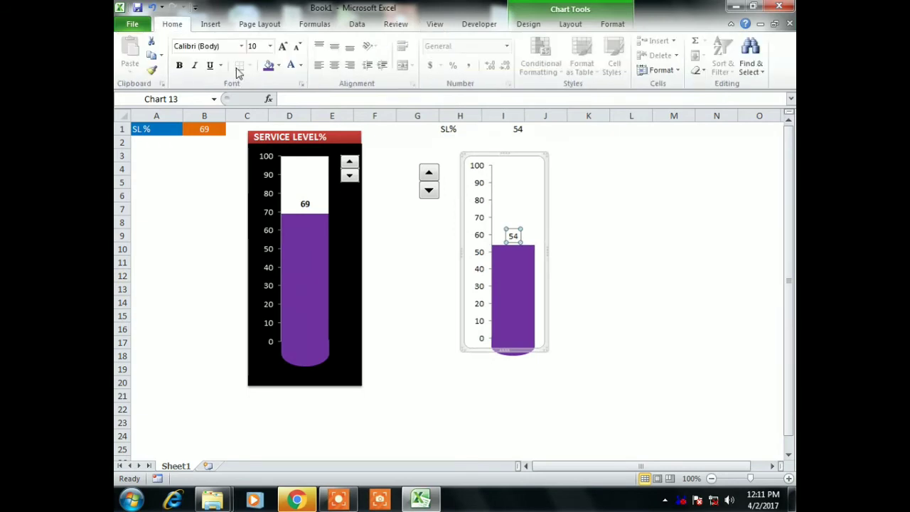
left_click(179, 65)
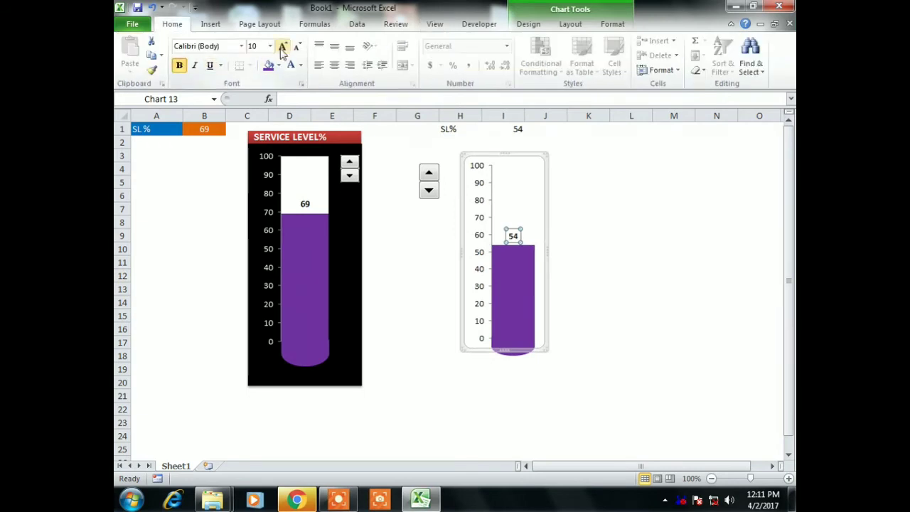
Step: Increase the new chart's data label font size to 11 and raise the SL% value to 67 with the spin button
left_click(283, 49)
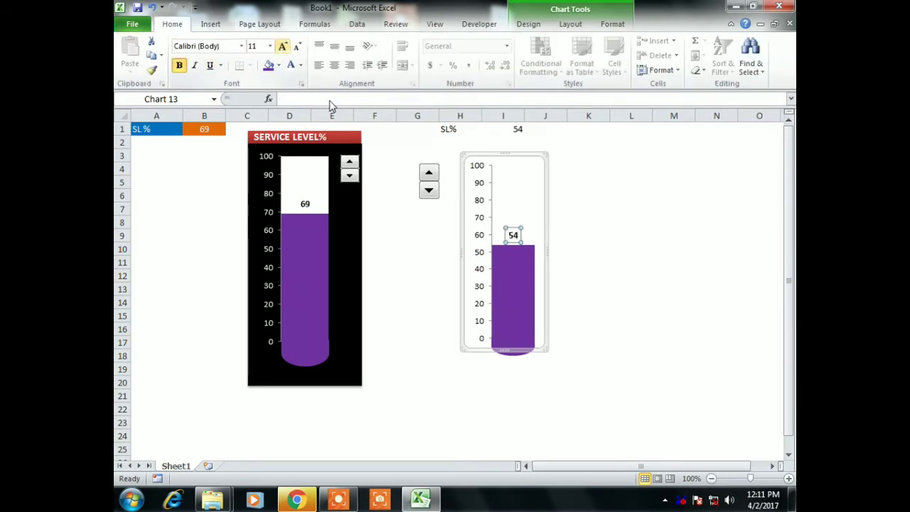
left_click(621, 237)
left_click(429, 173)
left_click_drag(429, 173, 429, 174)
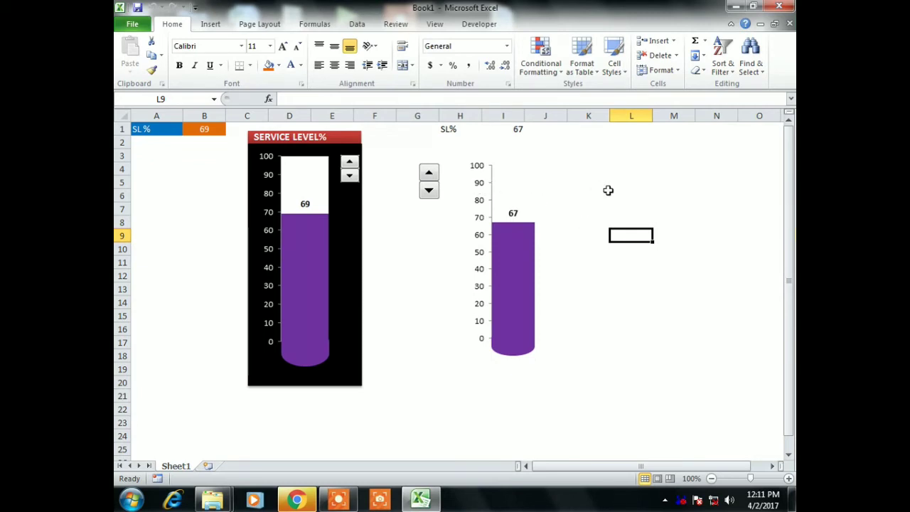
Step: Change the font colour of the new chart's vertical axis labels to white
left_click(479, 240)
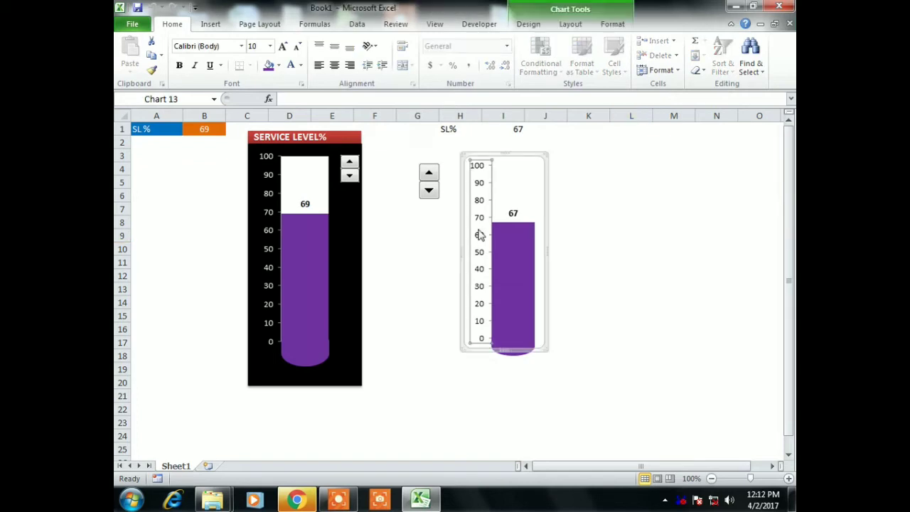
left_click(291, 65)
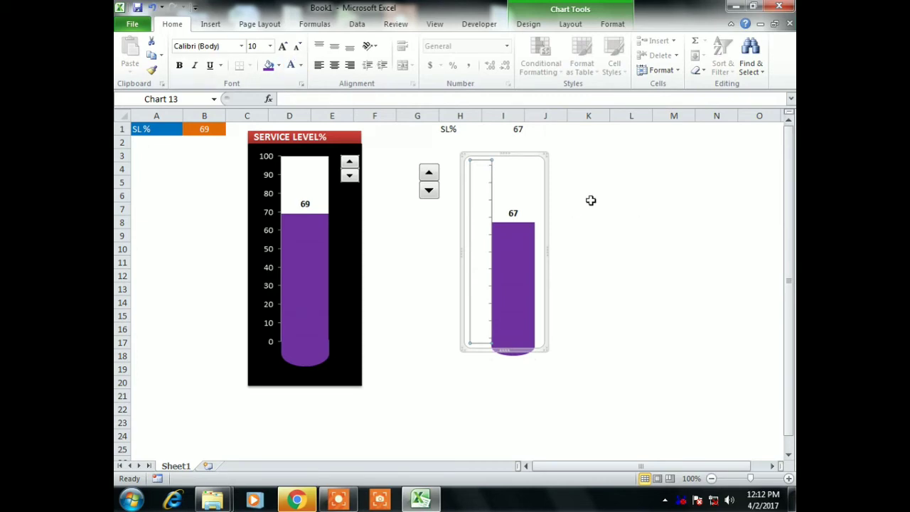
left_click(615, 221)
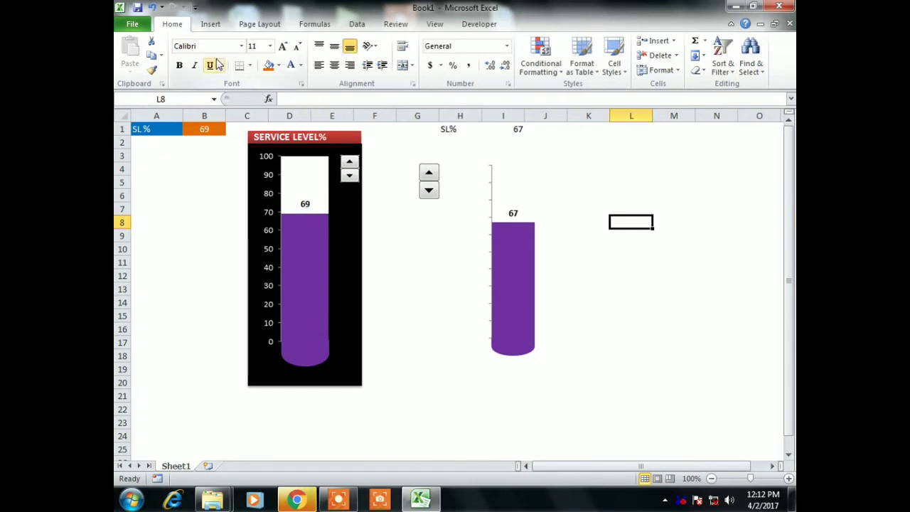
left_click(554, 207)
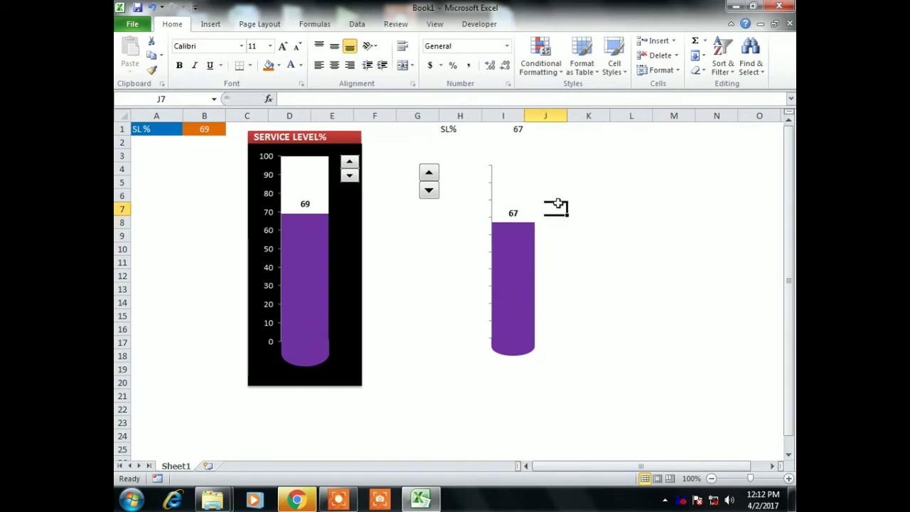
Step: Fill the new chart's chart area with solid black
left_click(480, 162)
right_click(545, 181)
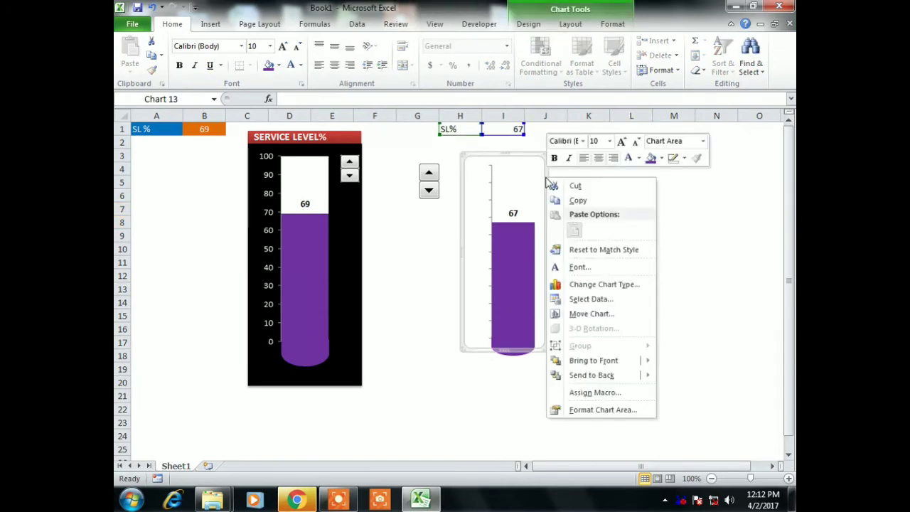
left_click(627, 411)
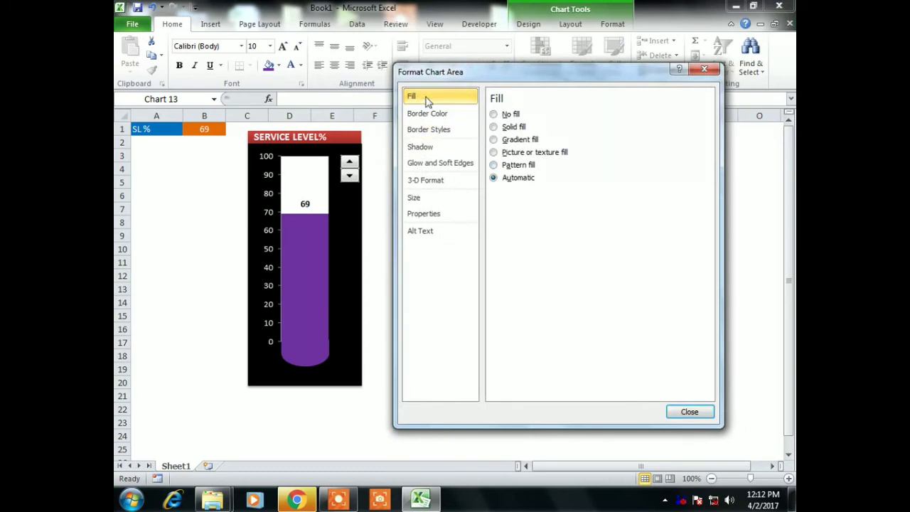
left_click(502, 128)
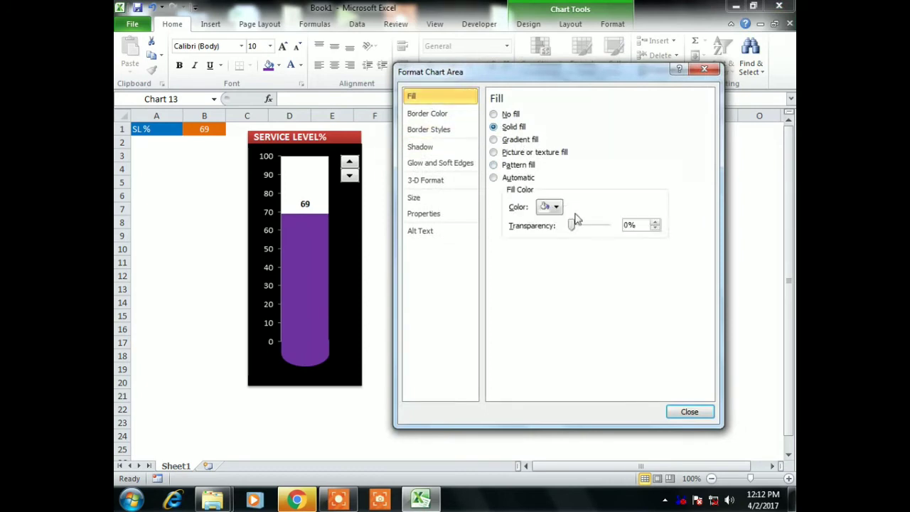
left_click(557, 207)
left_click(554, 235)
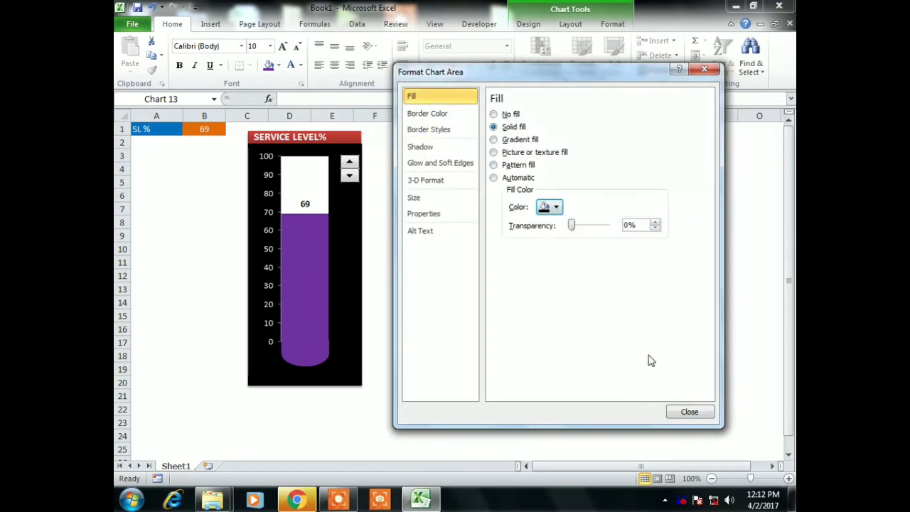
left_click(689, 411)
left_click(671, 384)
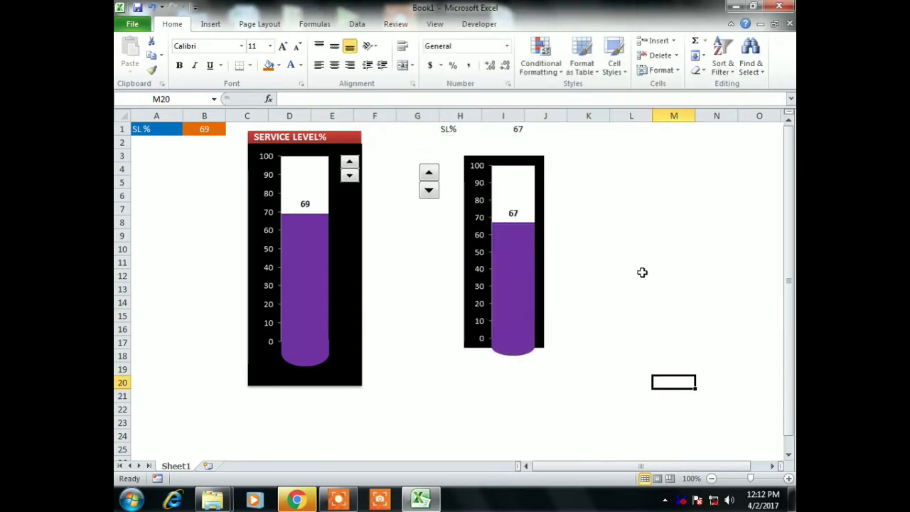
Step: Draw a rectangle about 3.53" high and 1.87" wide covering the new thermometer chart
left_click(209, 24)
left_click(289, 46)
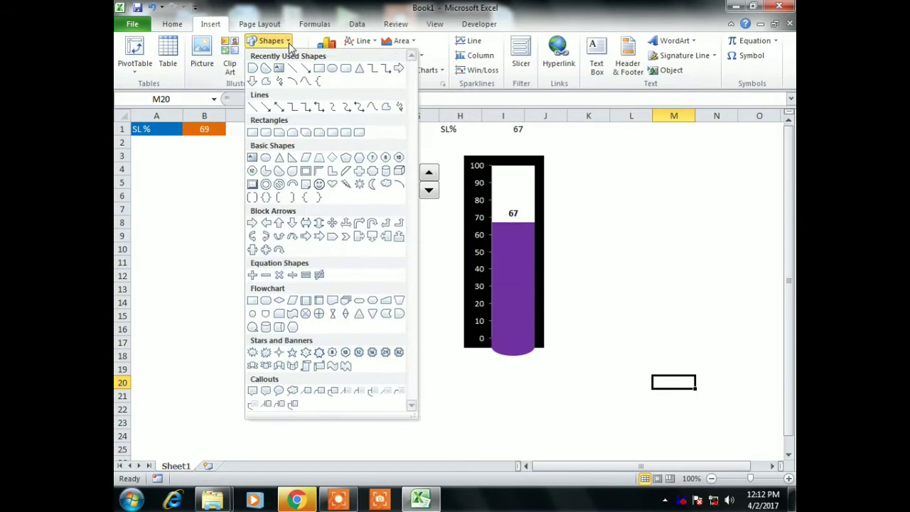
left_click(319, 69)
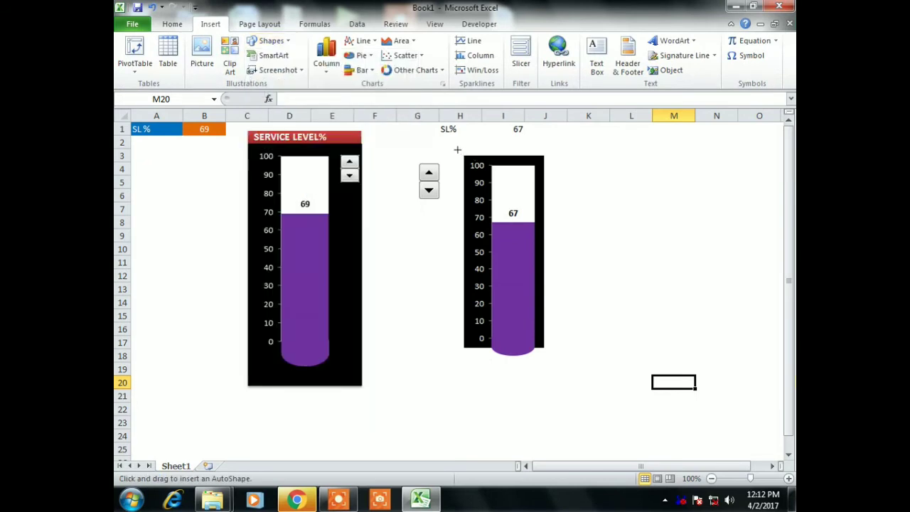
mouse_move(456, 149)
left_mouse_down()
mouse_move(569, 335)
mouse_move(571, 368)
mouse_move(562, 371)
mouse_move(589, 372)
mouse_move(576, 375)
left_mouse_up()
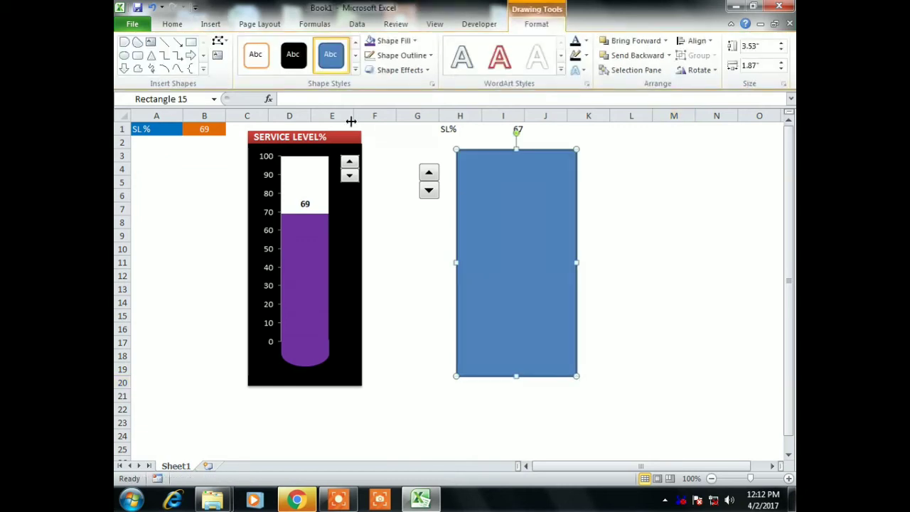
Step: Give the rectangle the solid black shape style without outline and extend its bottom edge to a height of about 3.66"
left_click(297, 64)
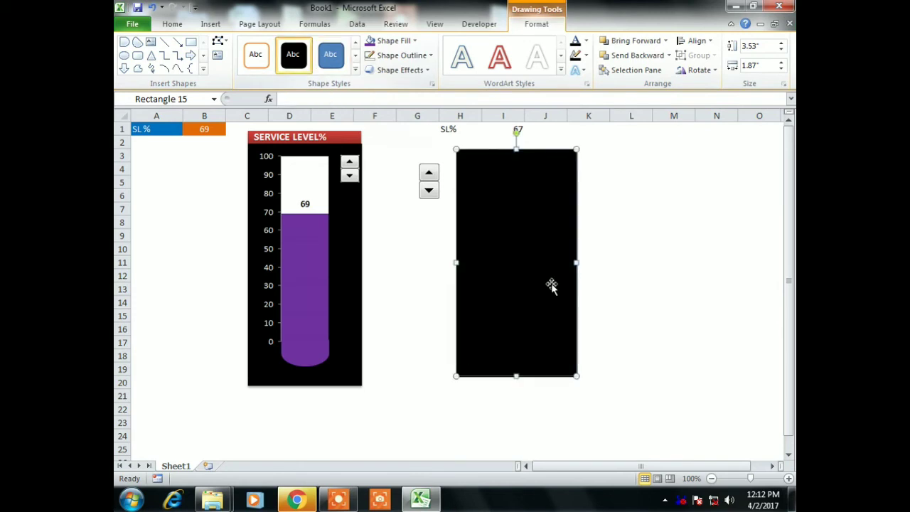
left_click(430, 56)
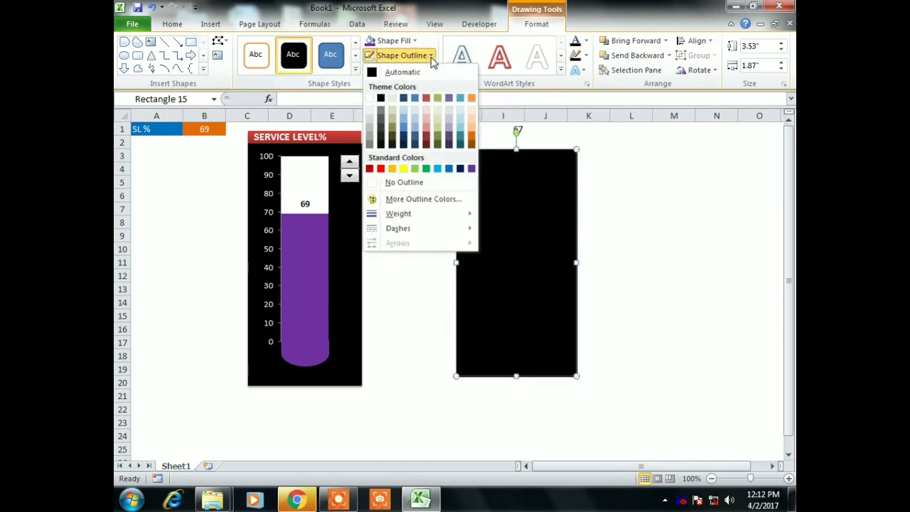
left_click(397, 183)
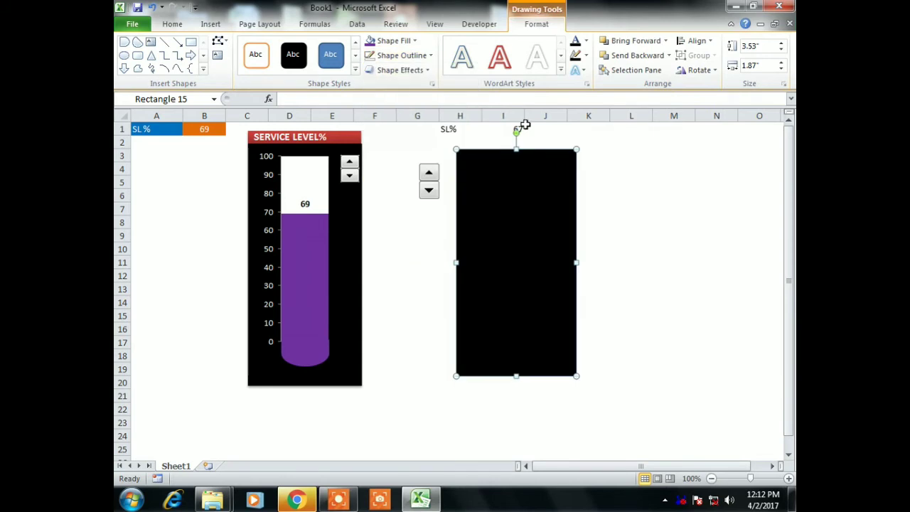
left_click_drag(516, 376, 517, 385)
Step: Send the black rectangle to the back, behind the chart and its rounded base
right_click(559, 237)
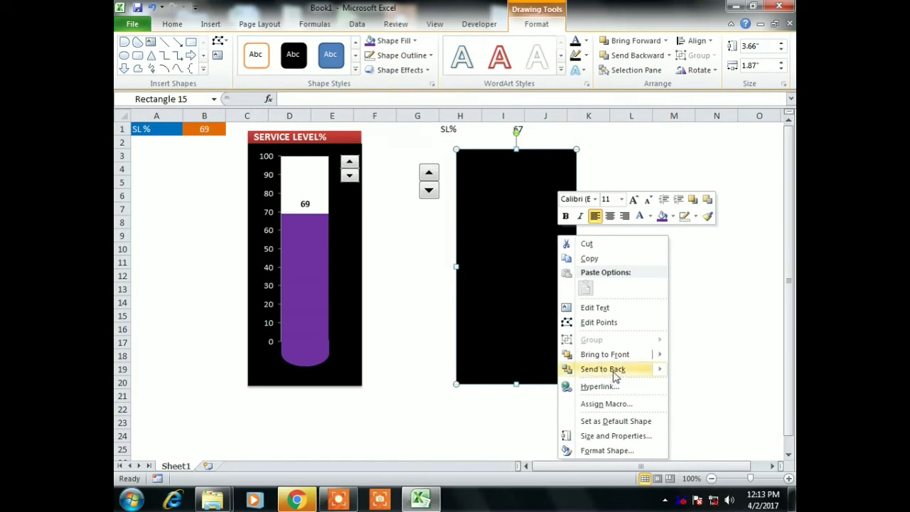
mouse_move(608, 374)
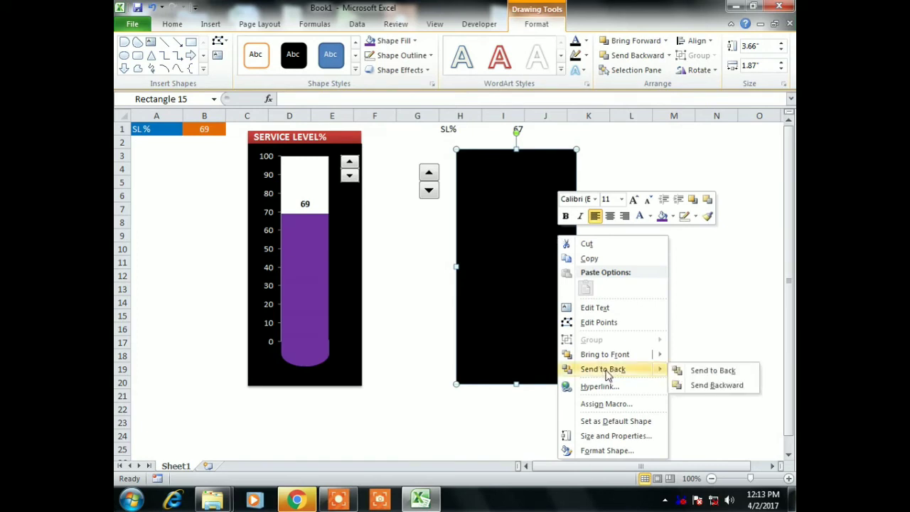
left_click(711, 370)
left_click(700, 353)
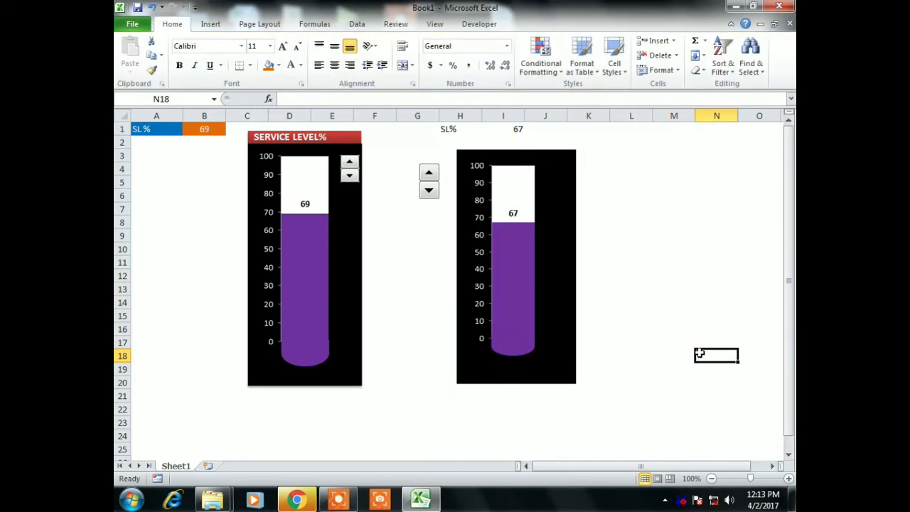
Step: Lower SL% to 64 with the new chart's spin button and move the button onto the black background beside the column's upper end
left_click(429, 191)
left_click(428, 190)
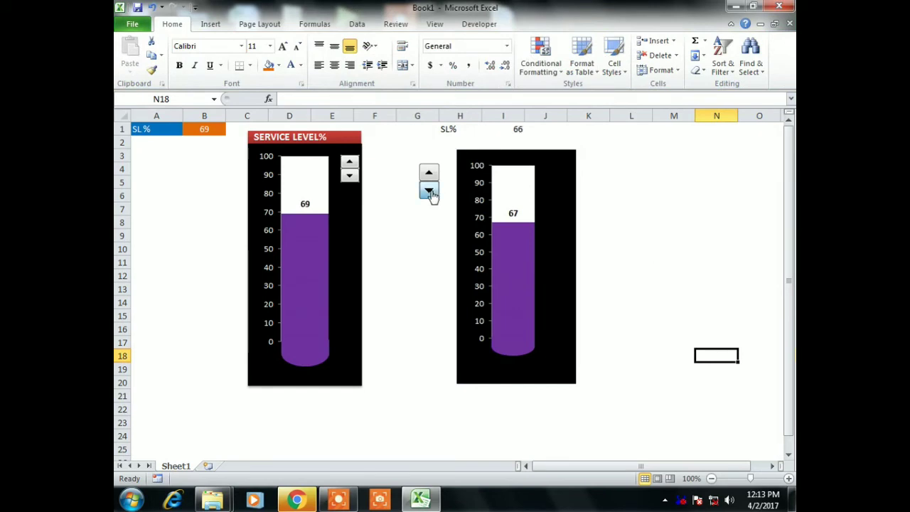
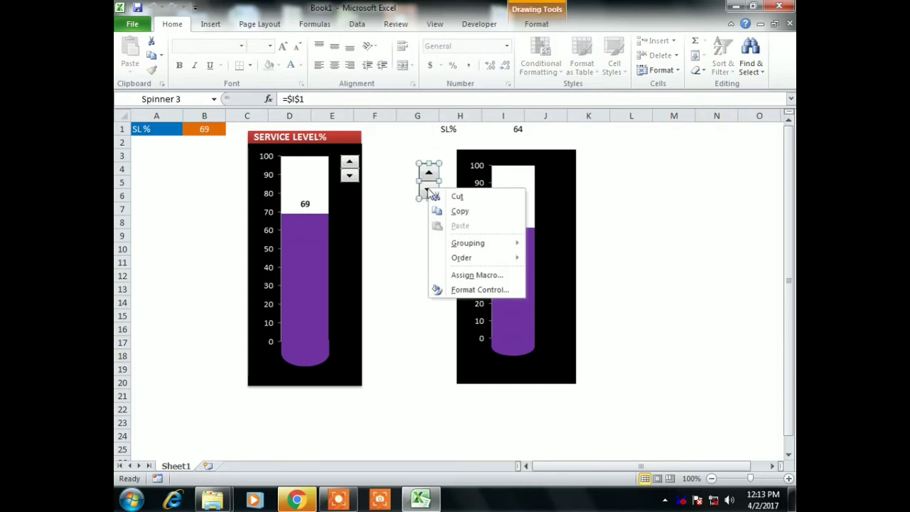
left_click(428, 191)
left_click_drag(429, 190, 561, 189)
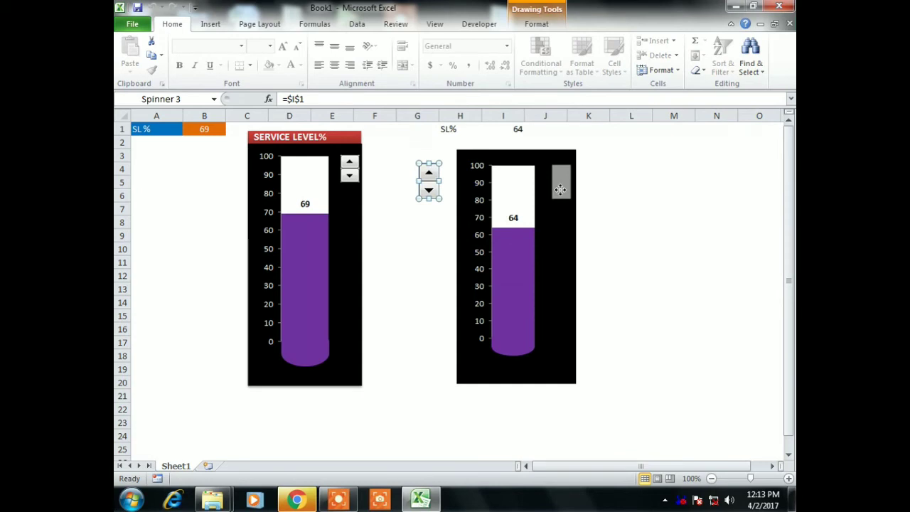
left_click_drag(561, 189, 560, 189)
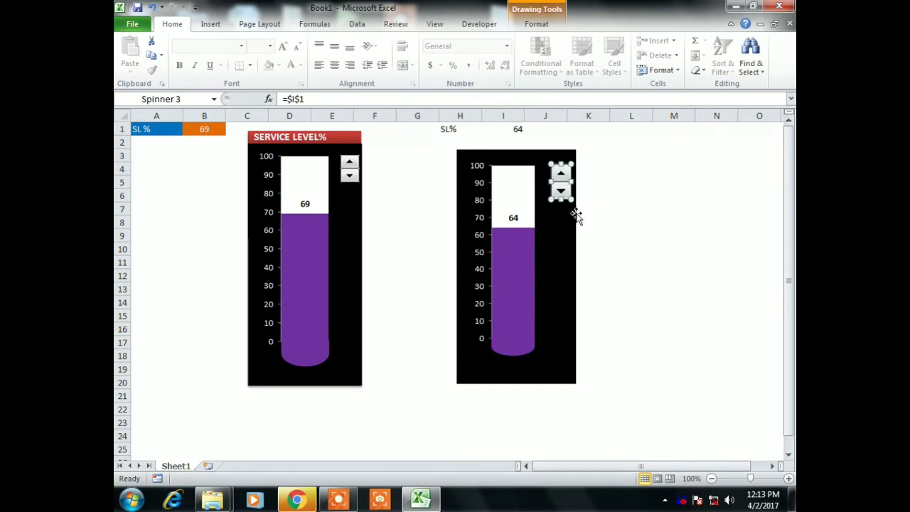
left_click(610, 221)
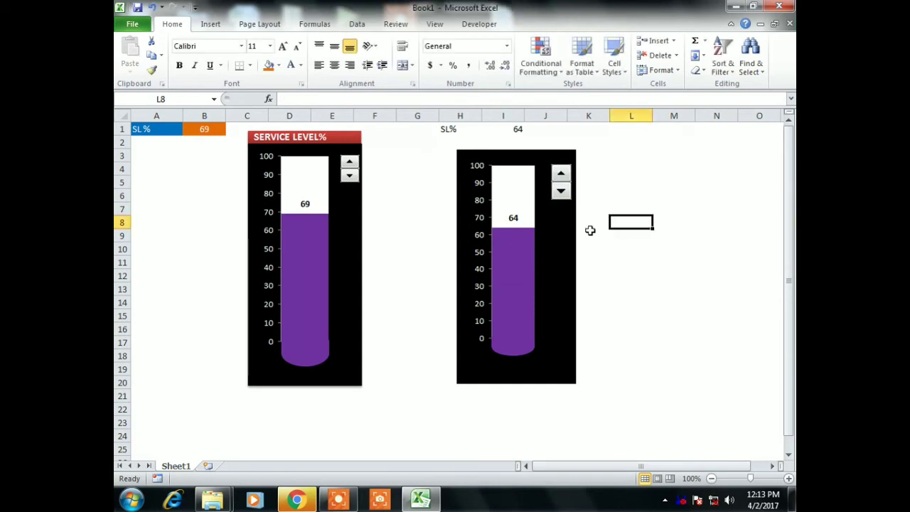
Step: Test the moved spin button by lowering the SL% value and raising it again to 72
left_click(561, 192)
left_click(562, 192)
left_click(561, 192)
left_click(561, 192)
left_click(561, 191)
left_click(561, 191)
left_click(561, 175)
left_click(561, 175)
left_click(561, 175)
left_click(561, 175)
left_click(633, 182)
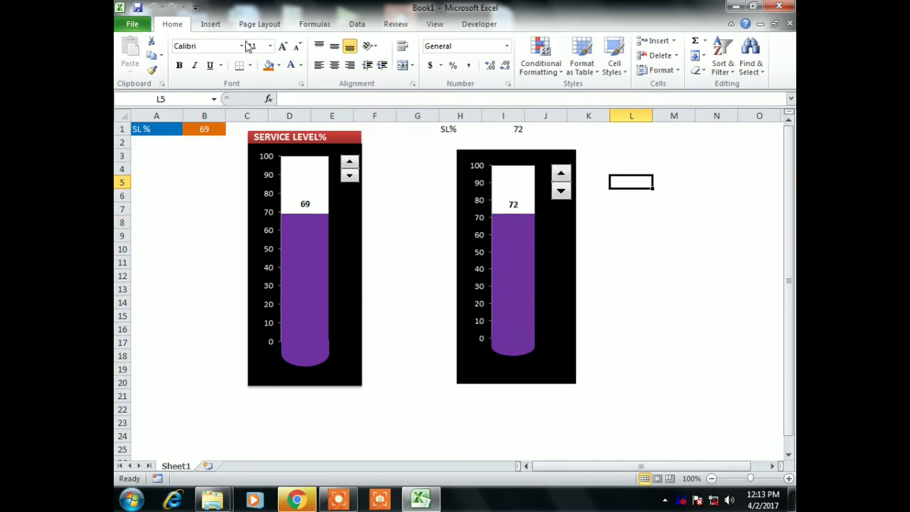
Step: Draw a title bar rectangle about 0.22" high and 1.89" wide along the upper edge of the new black background
left_click(208, 25)
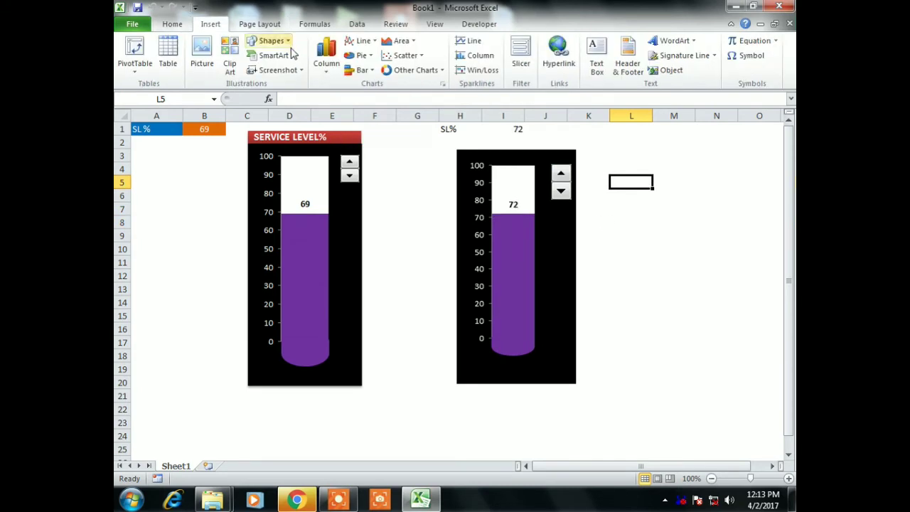
left_click(271, 41)
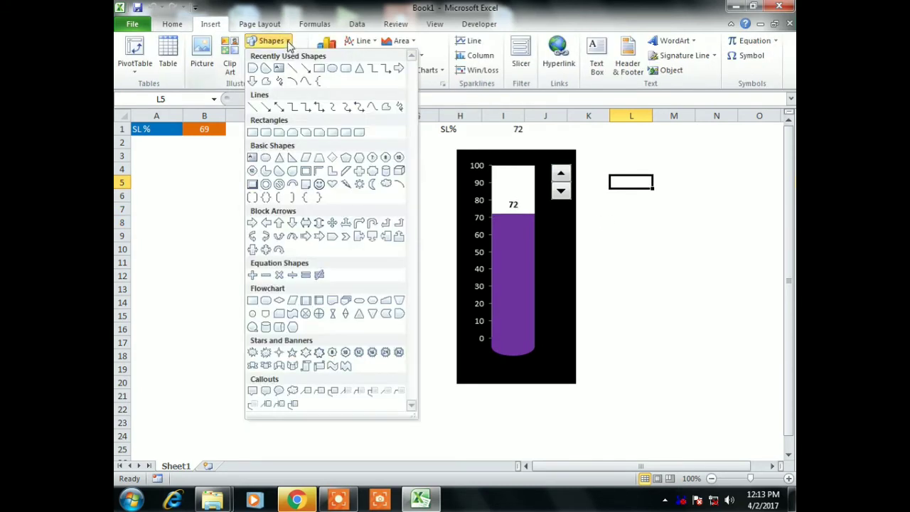
left_click(318, 69)
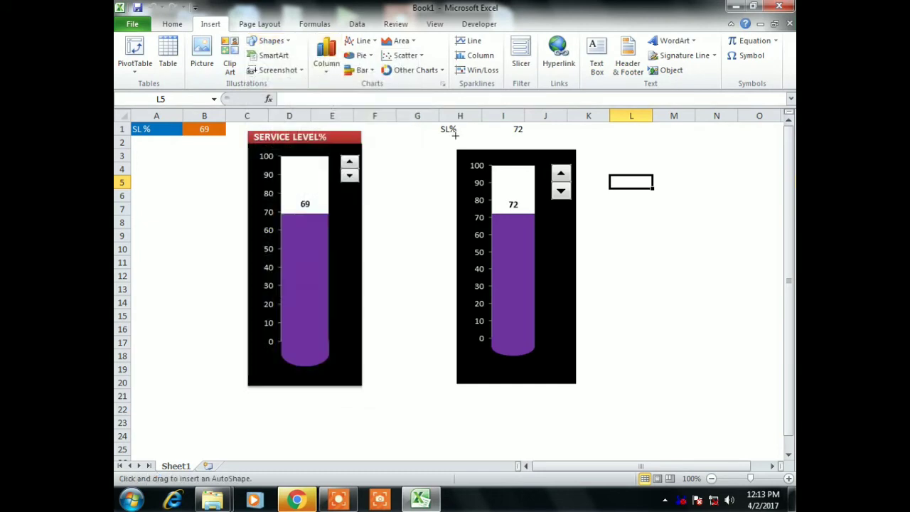
left_click_drag(456, 136, 580, 149)
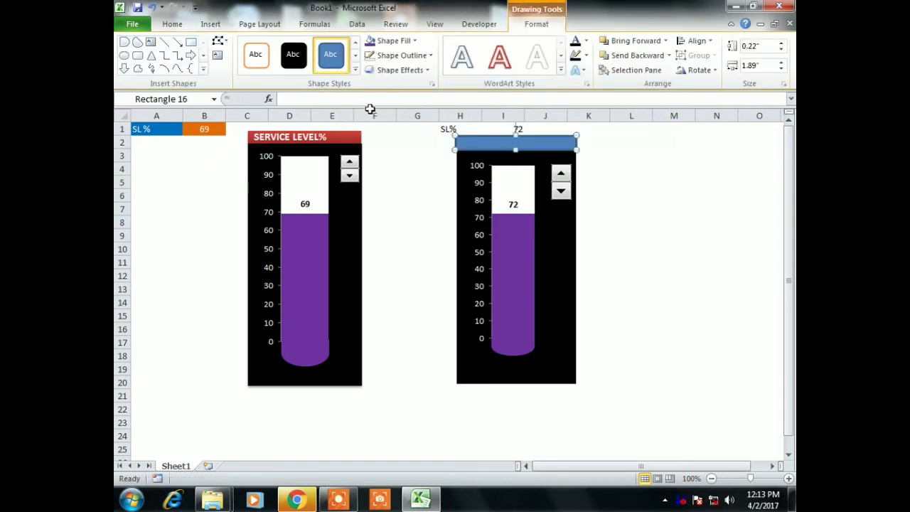
Step: Remove the title bar rectangle's outline and apply the shaded red preset shape style
left_click(431, 57)
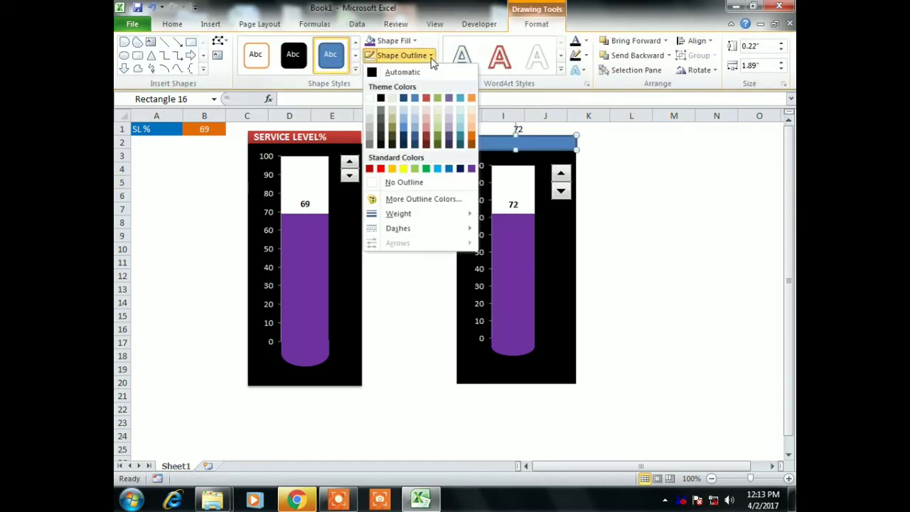
left_click(400, 182)
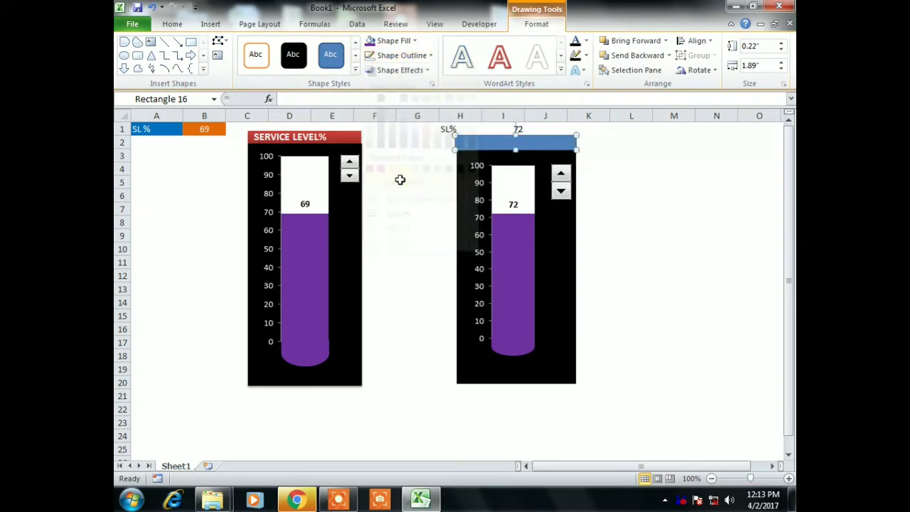
left_click(417, 43)
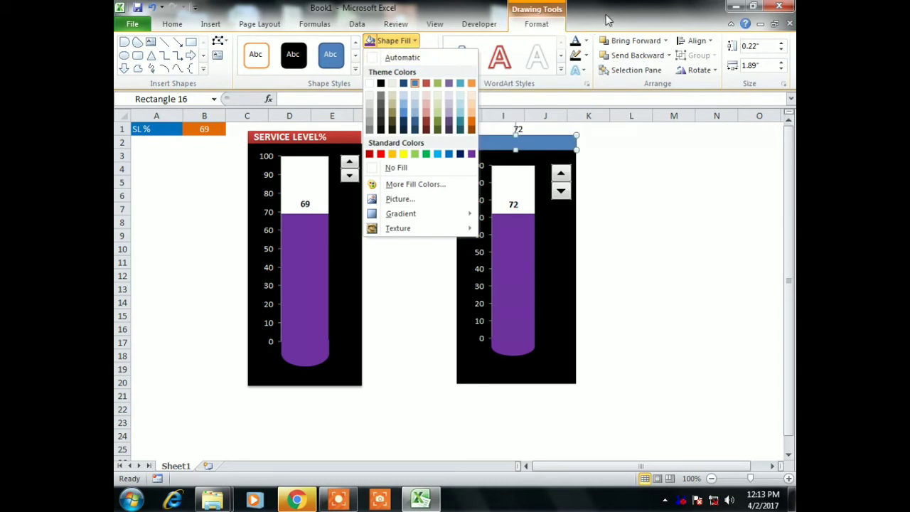
left_click(391, 40)
left_click(355, 69)
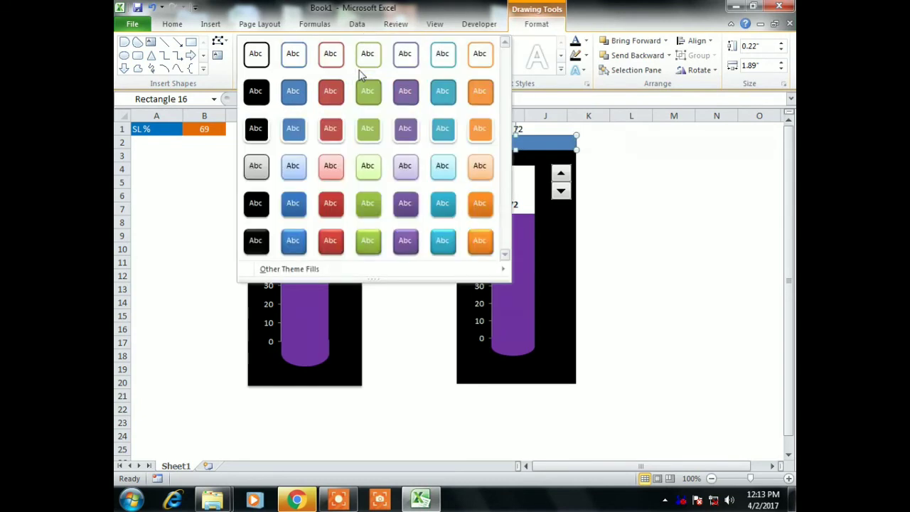
left_click(331, 206)
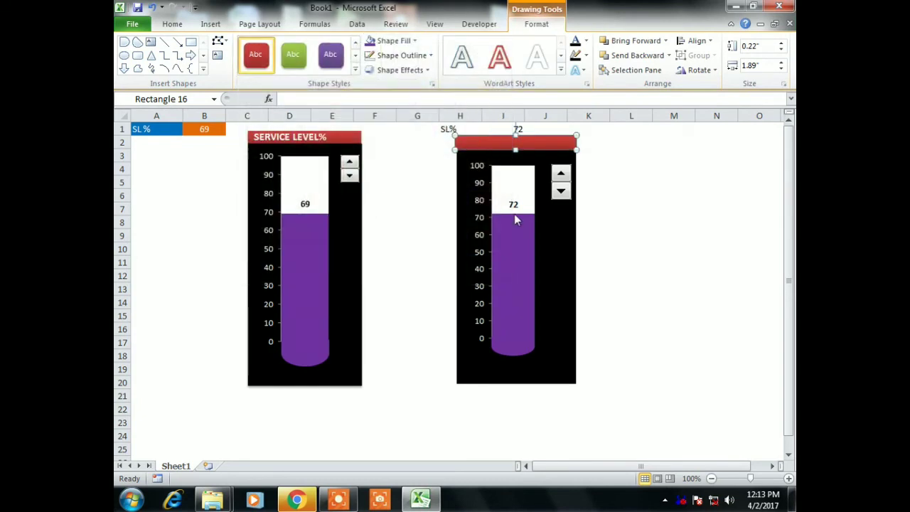
Step: Trim the red title bar to 1.87" wide so its edge lines up with the new black background
left_click(647, 226)
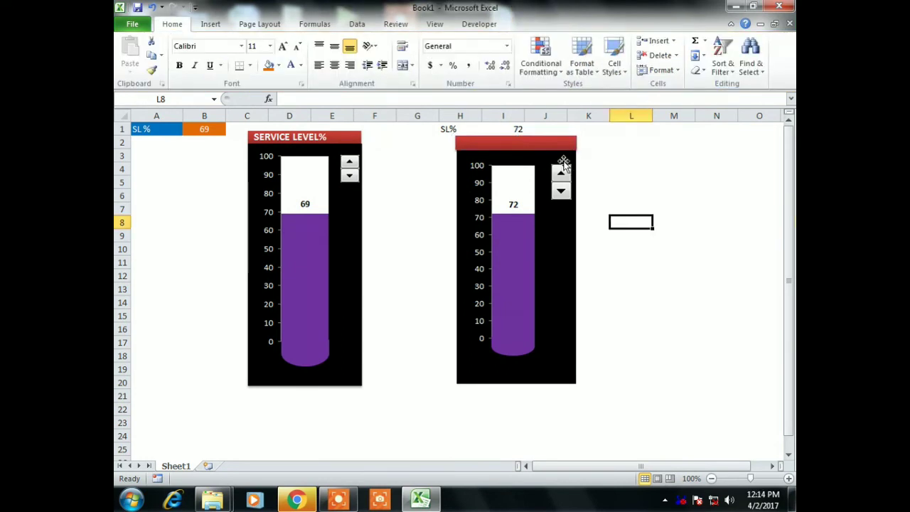
left_click(563, 144)
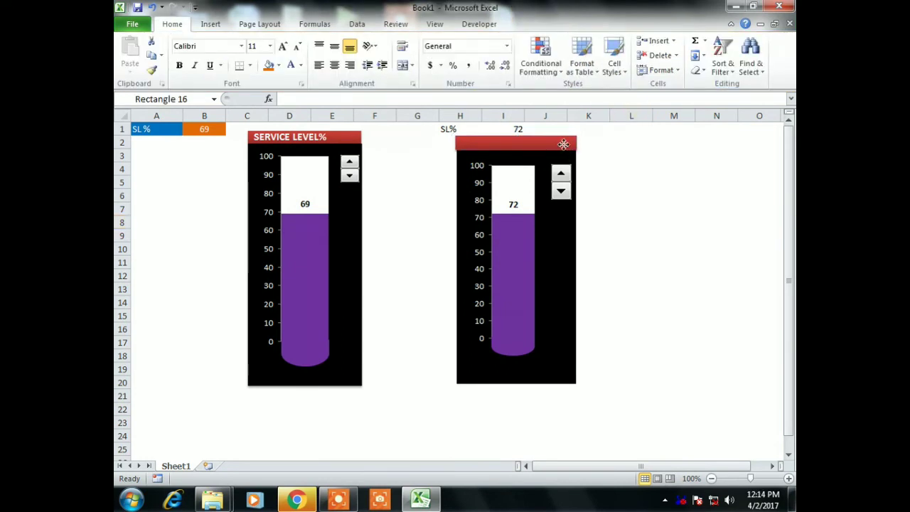
left_click(435, 24)
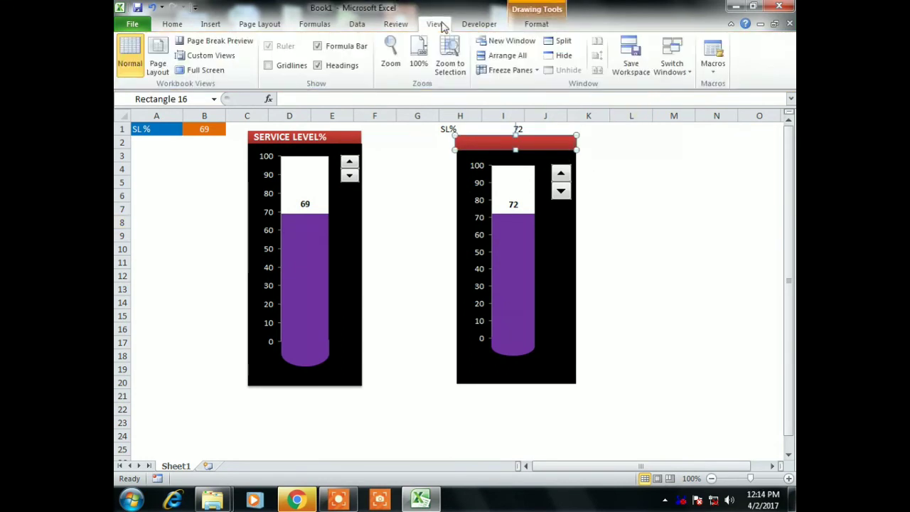
left_click(452, 59)
left_click_drag(221, 216, 223, 214)
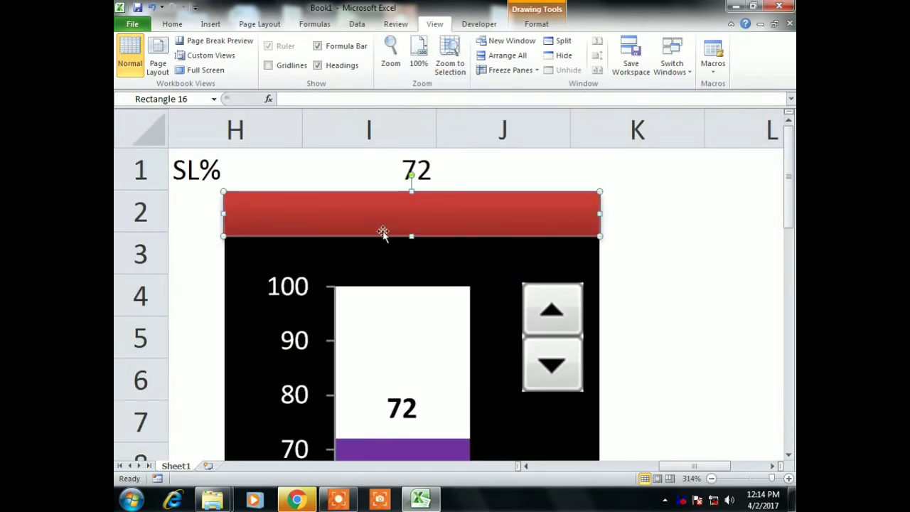
left_click(653, 225)
left_click(561, 221)
Step: Remove the outline from the new chart's red title bar
left_click(481, 23)
left_click(536, 23)
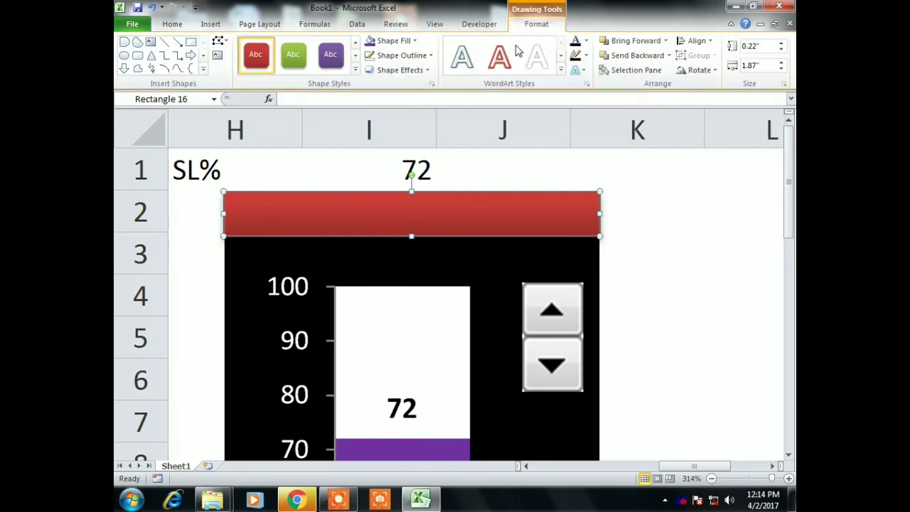
left_click(429, 56)
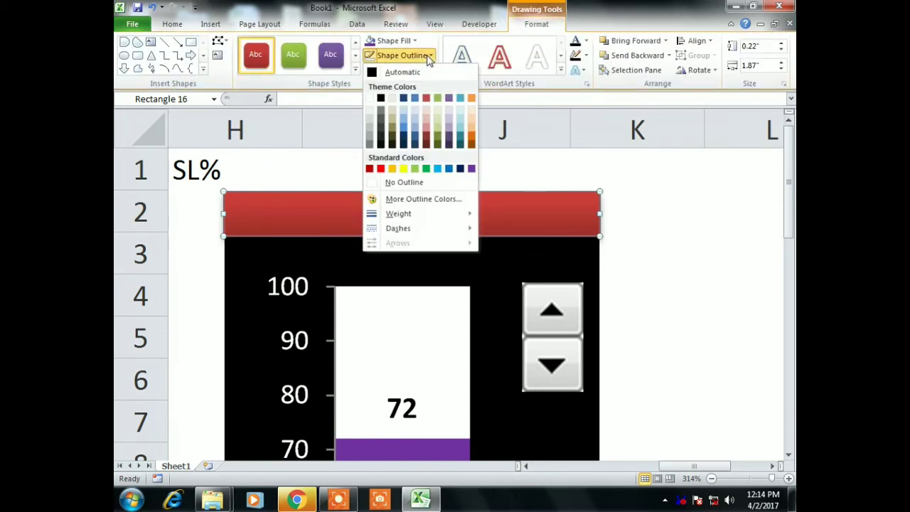
left_click(422, 182)
left_click(655, 221)
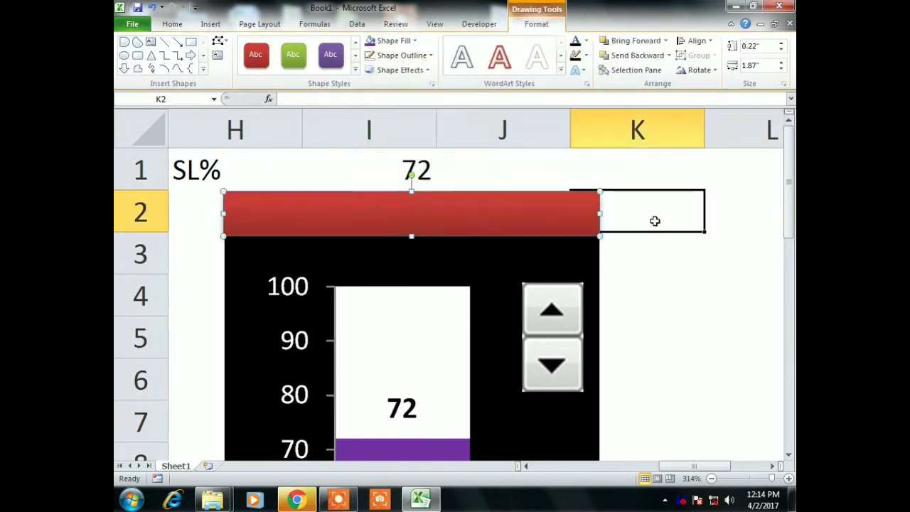
Step: Add the text "SERVICE LEVEL%" to the new red title bar
right_click(581, 216)
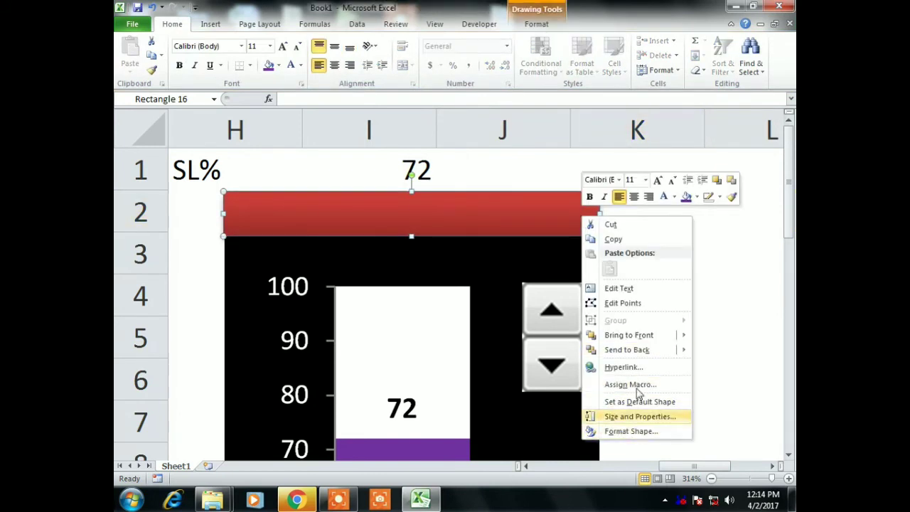
left_click(620, 288)
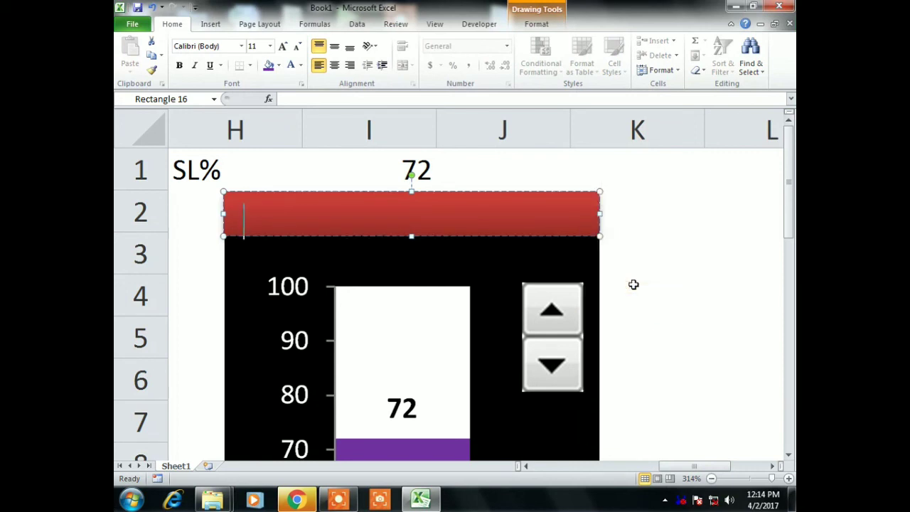
type("SER")
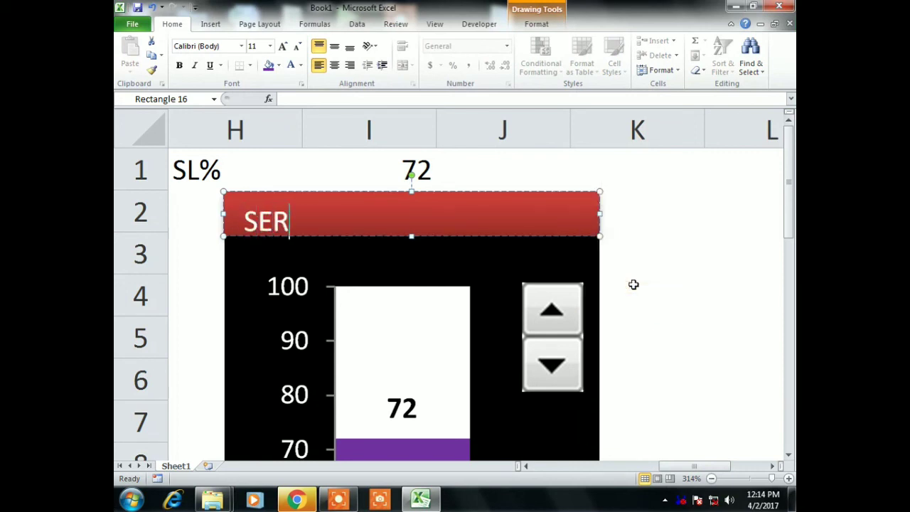
type("VICE LEVEL")
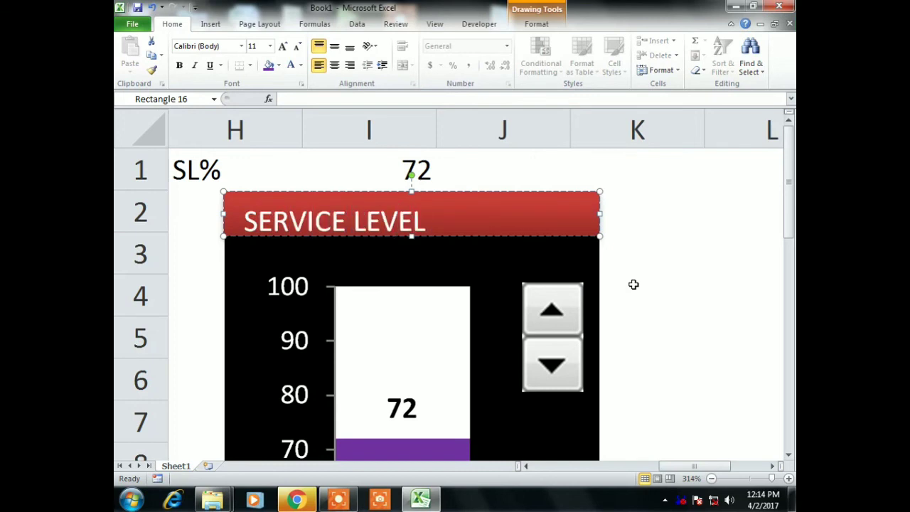
type("%")
left_click(628, 286)
Step: Center the new title bar's text vertically, align it left and make it bold
left_click(435, 23)
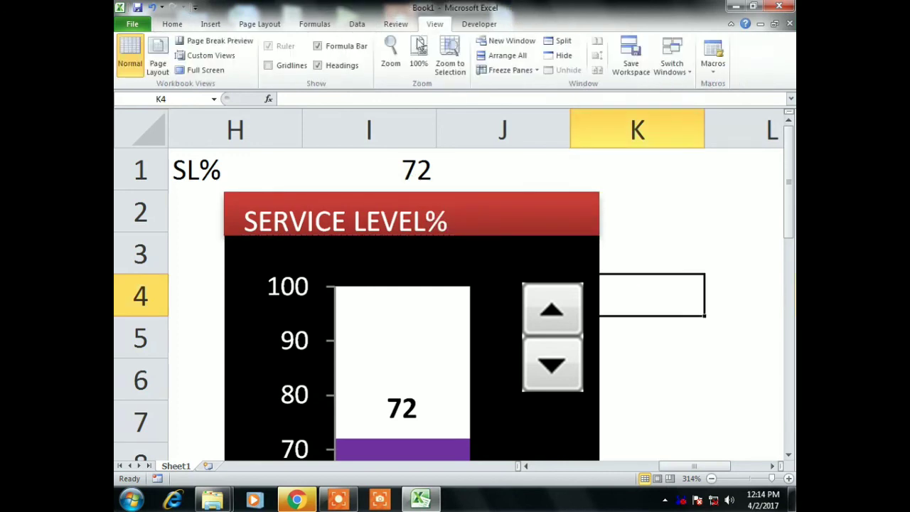
left_click(419, 56)
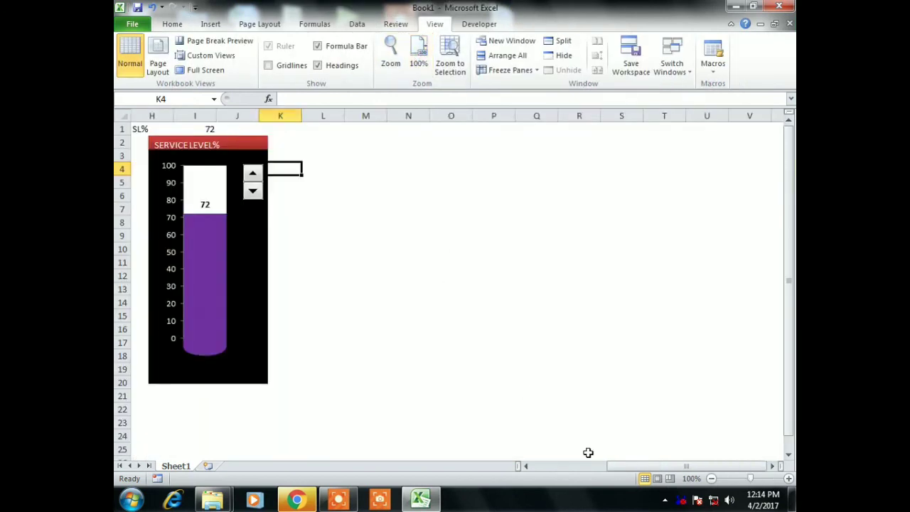
left_click_drag(640, 467, 549, 468)
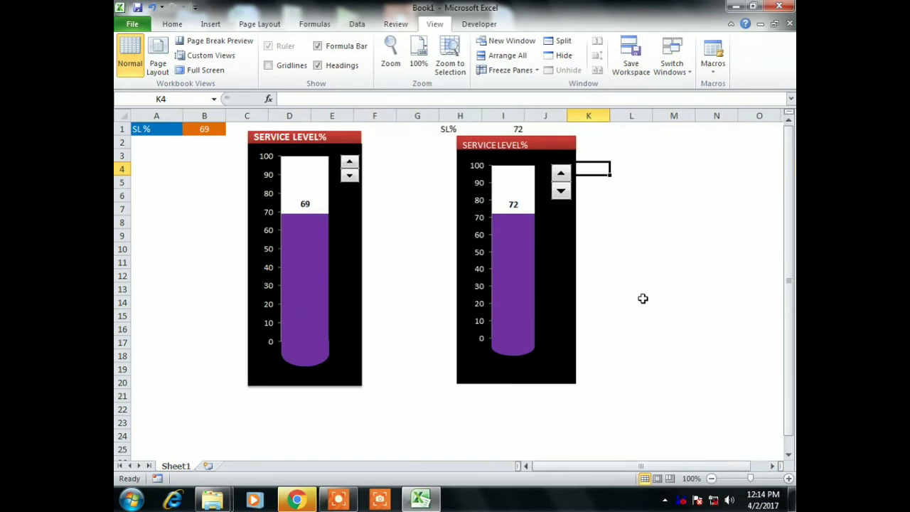
scroll(643, 298, "up", 2)
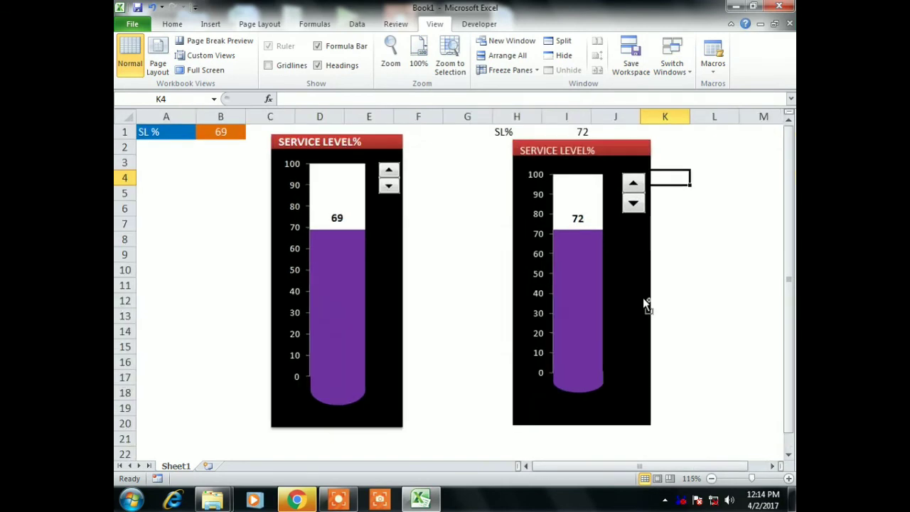
scroll(780, 252, "down", 1)
scroll(780, 252, "up", 1)
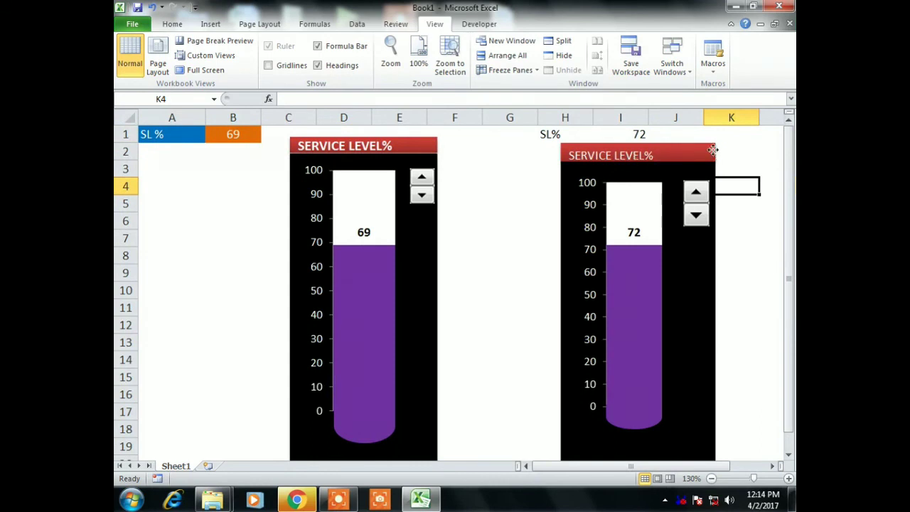
left_click(710, 150)
left_click(173, 24)
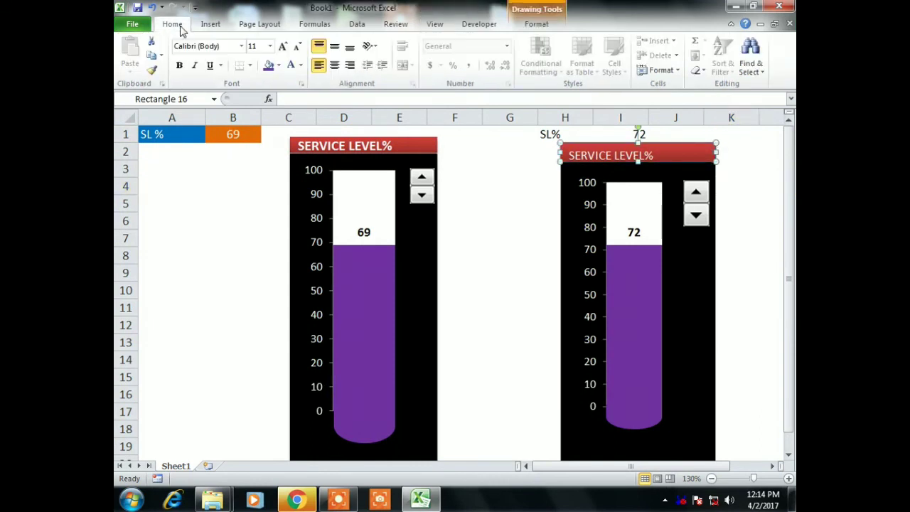
left_click(334, 64)
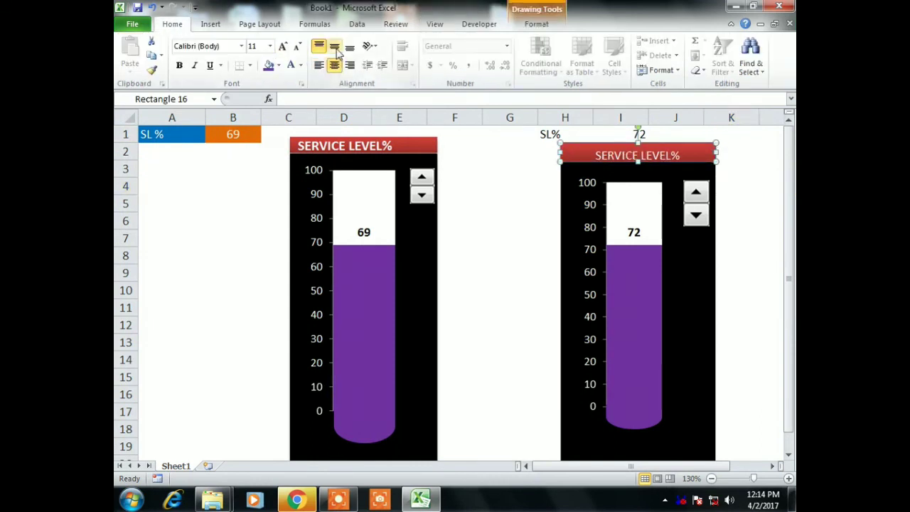
left_click(336, 47)
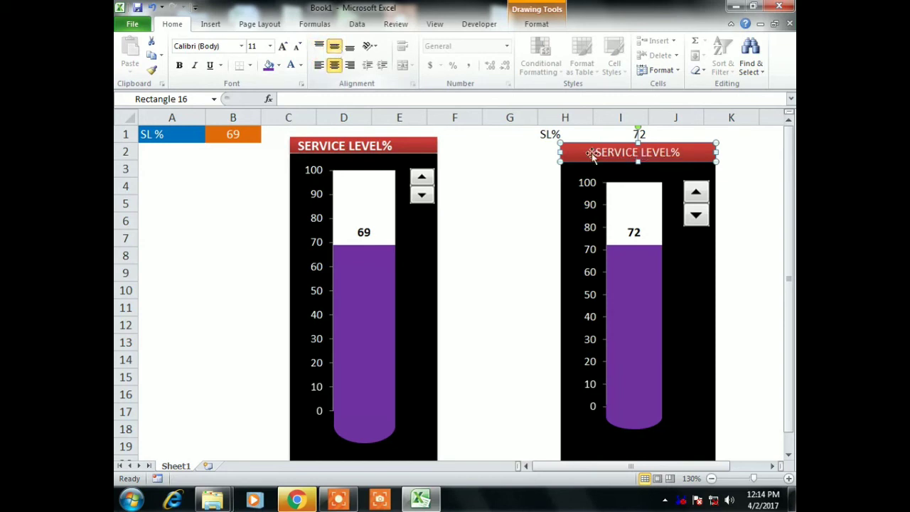
left_click(320, 65)
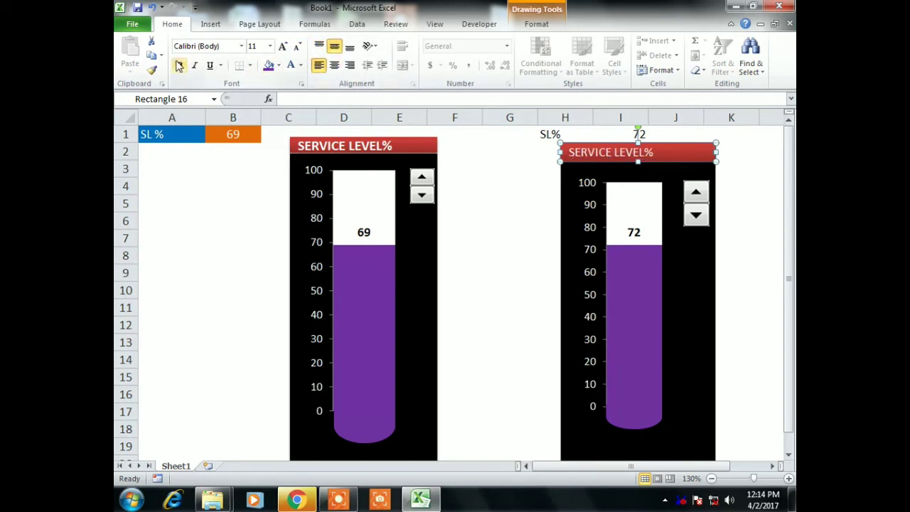
left_click(525, 181)
Step: Raise SL% to 84 with the new chart's spin button
left_click(697, 193)
double_click(699, 193)
left_click_drag(700, 196, 697, 197)
left_click(530, 253)
Step: Center the contents of cells H1 and I1 horizontally
left_click(569, 134)
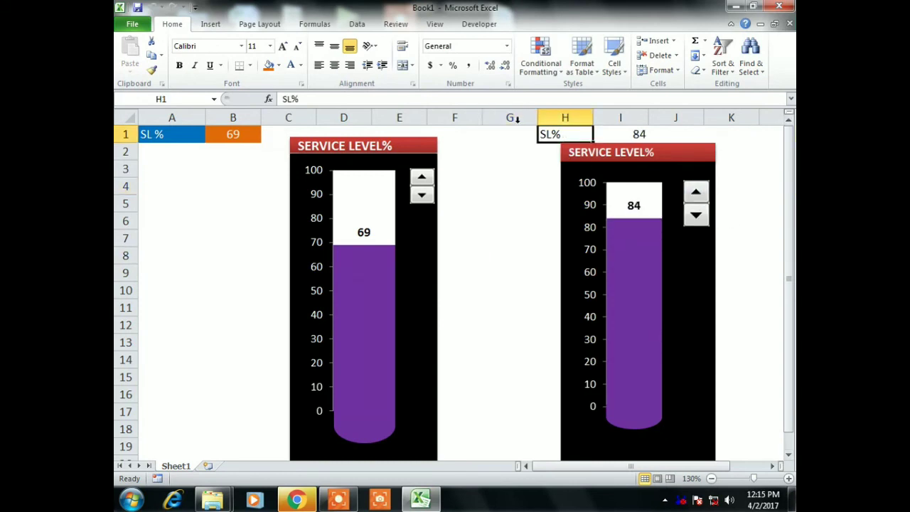
left_click(334, 65)
left_click(530, 202)
left_click(629, 133)
left_click(335, 65)
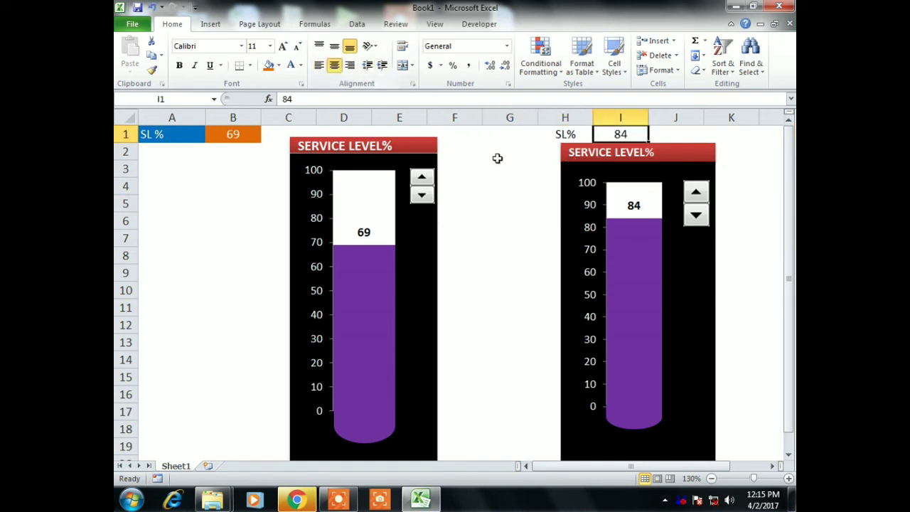
left_click(526, 184)
Step: Give the SL% label cell H1 an orange fill with white text and copy its formatting to I1
left_click_drag(565, 135, 606, 134)
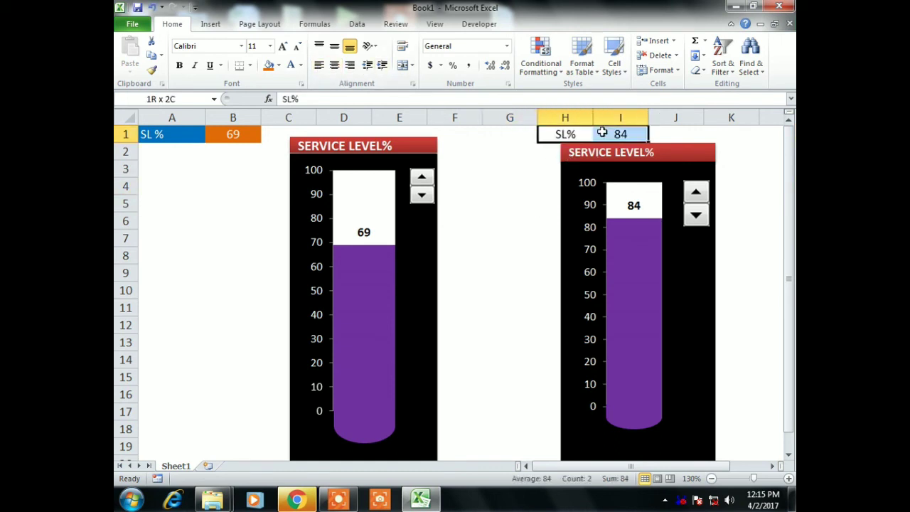
left_click(501, 169)
left_click(564, 147)
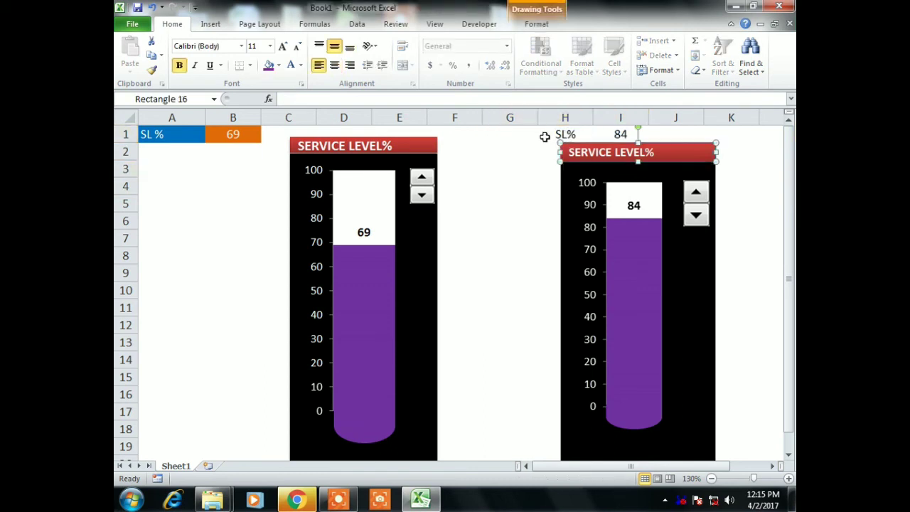
left_click(564, 133)
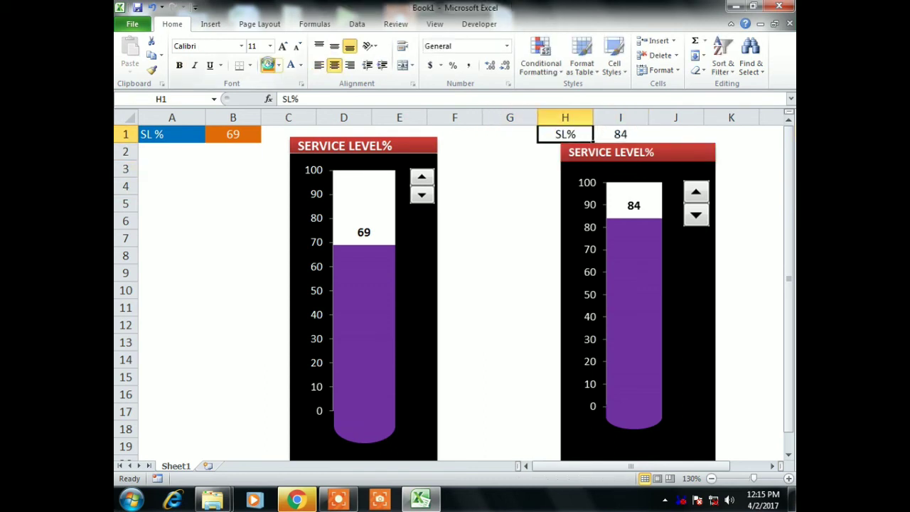
left_click(269, 65)
left_click(608, 137)
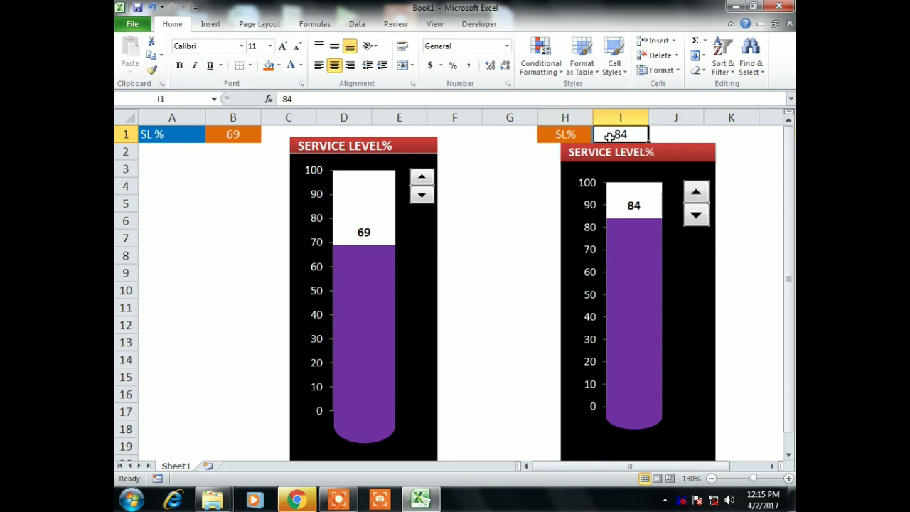
left_click(545, 134)
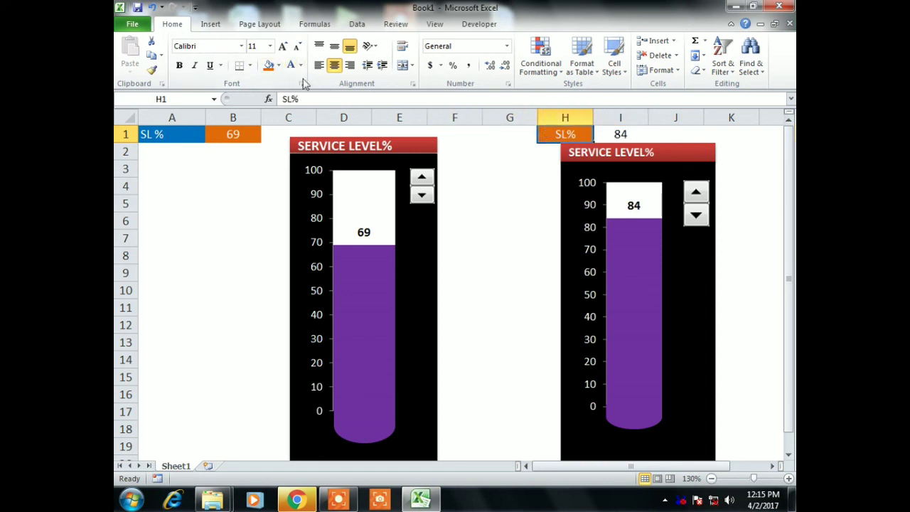
left_click(152, 69)
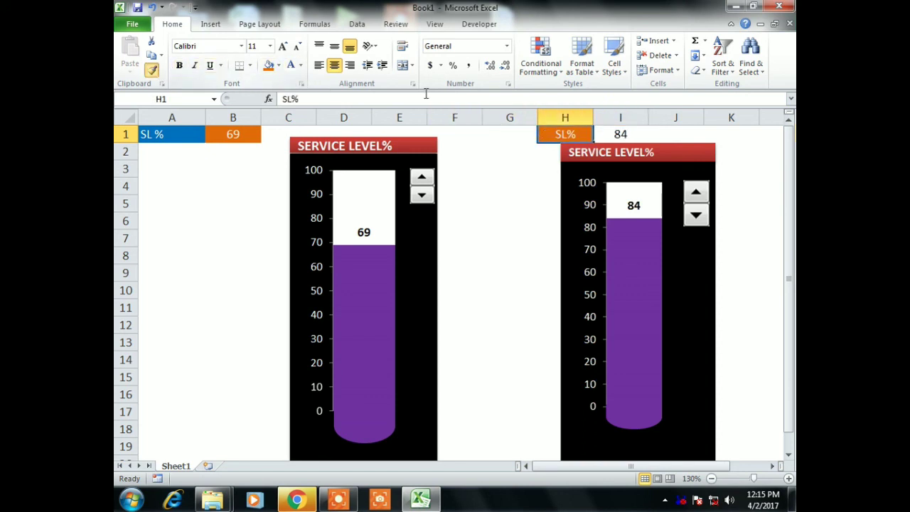
left_click(620, 134)
Step: Change the fill of the SL% label cell H1 to standard blue
left_click(555, 134)
left_click(277, 65)
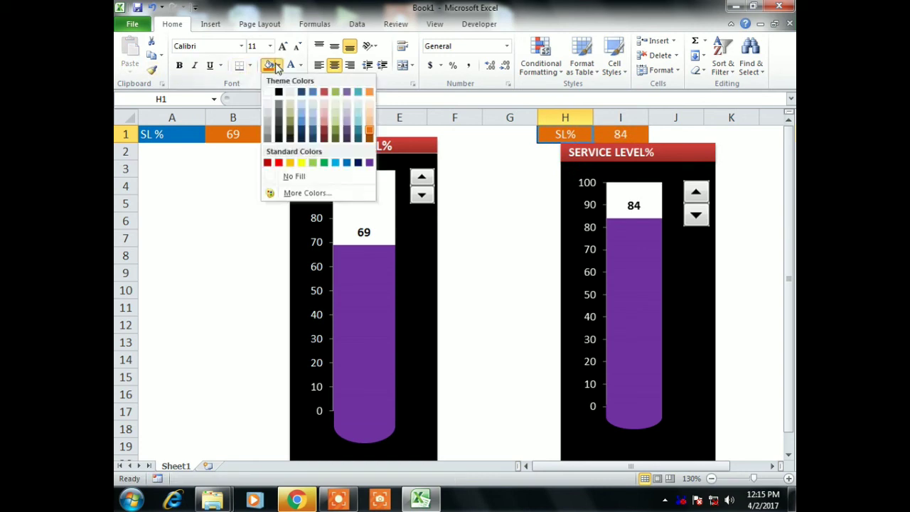
left_click(347, 164)
left_click(534, 204)
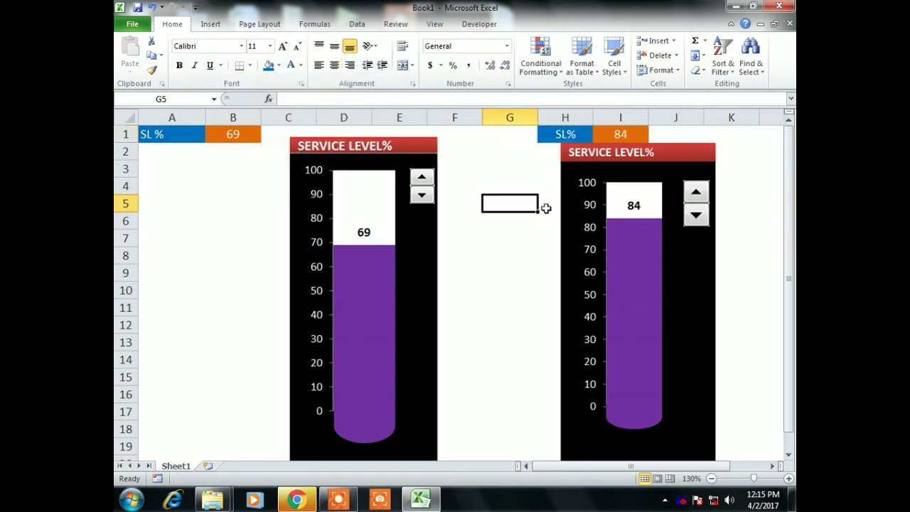
Step: Test the new chart's spin button in both directions and bring SL% down to 57
left_click(704, 217)
left_click(704, 217)
left_click(704, 217)
left_click(704, 217)
left_click(703, 217)
left_click(702, 218)
left_click(702, 218)
left_click(702, 218)
left_click(703, 218)
left_click(700, 193)
left_click(700, 193)
left_click(701, 219)
left_click(701, 220)
left_click(701, 221)
left_click(701, 219)
left_click(701, 219)
left_click(701, 220)
left_click(700, 220)
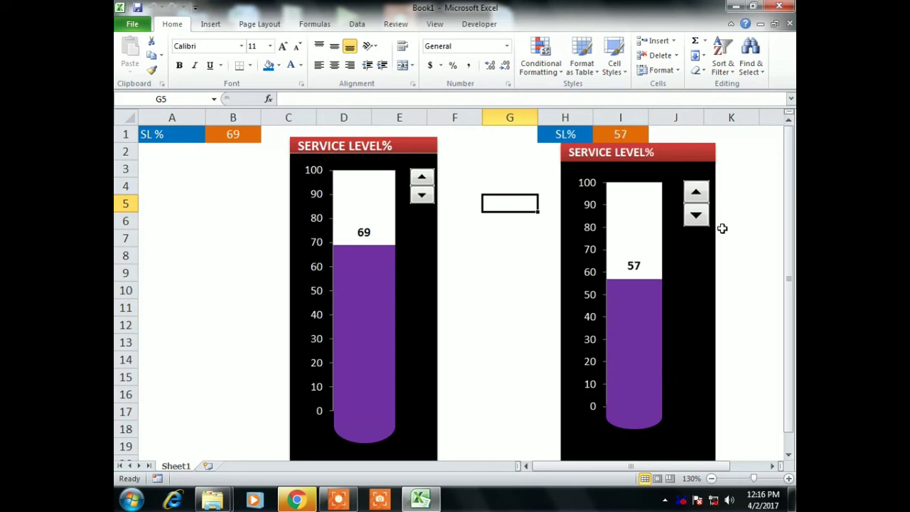
left_click(753, 242)
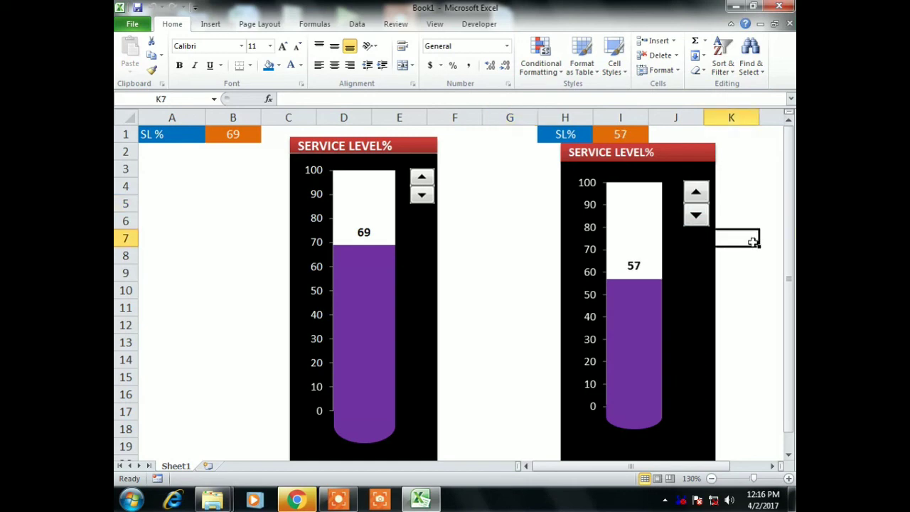